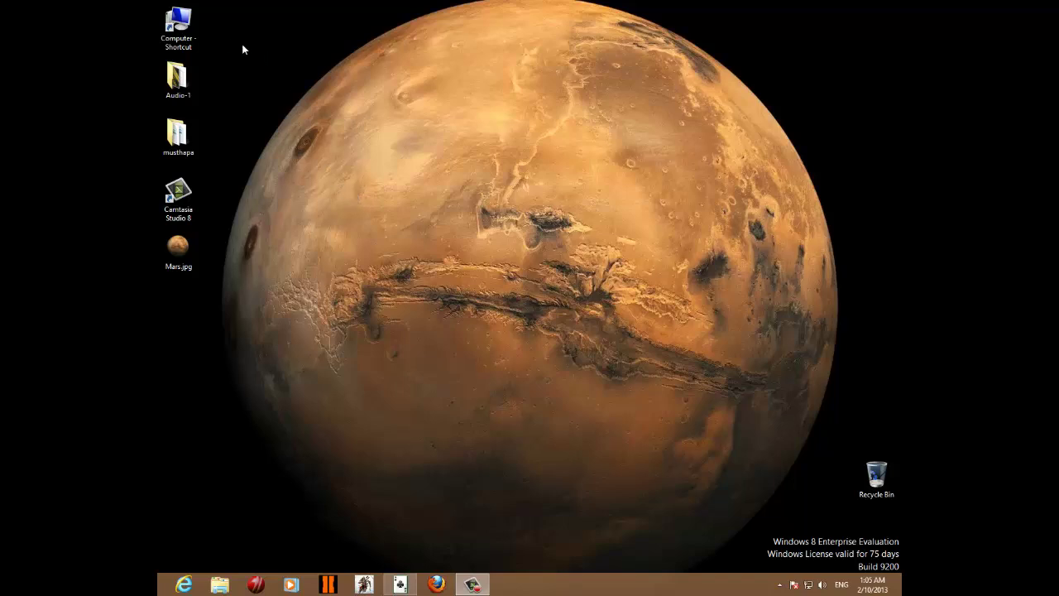
Check the used and free space of New Volume (D:) in its properties
double_click(178, 25)
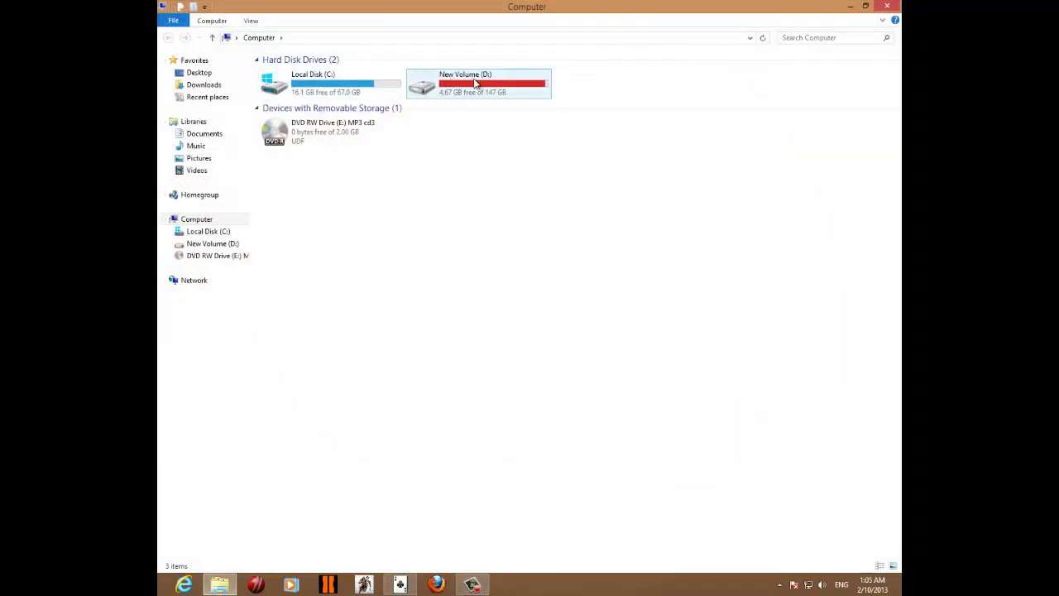
right_click(472, 81)
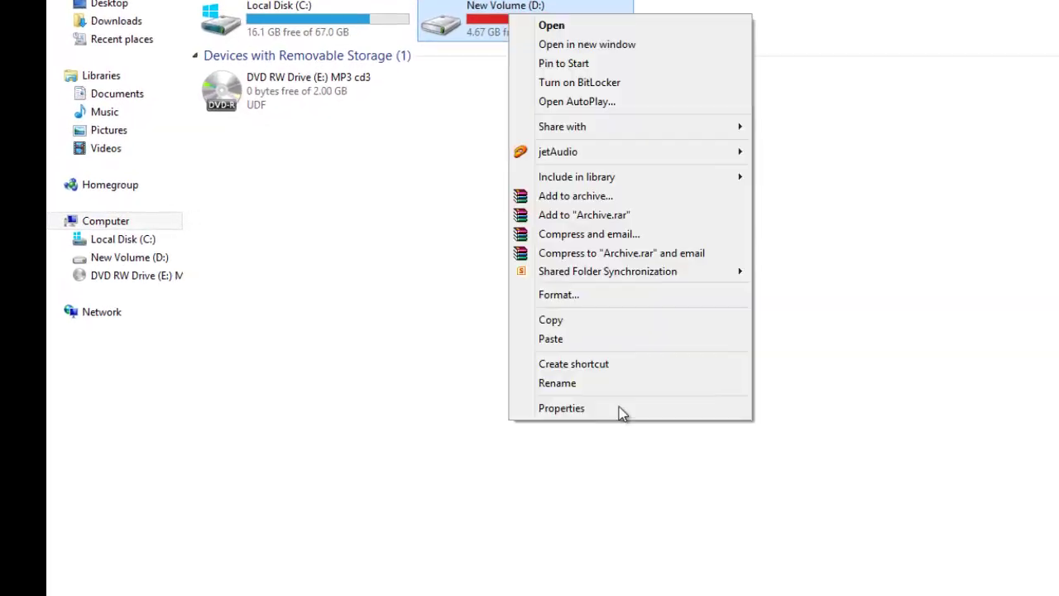
left_click(621, 410)
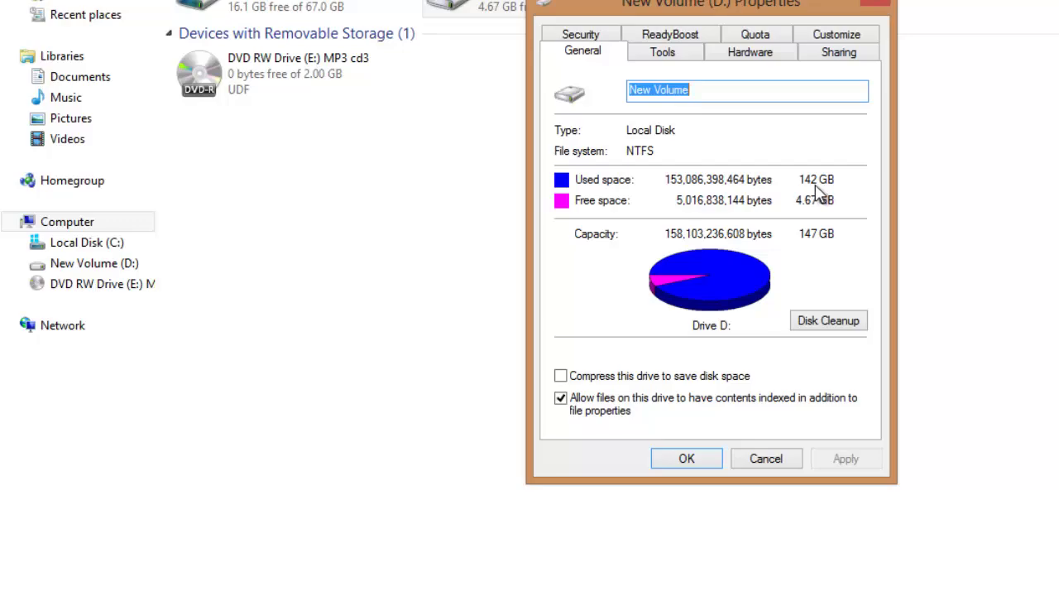
left_click(765, 459)
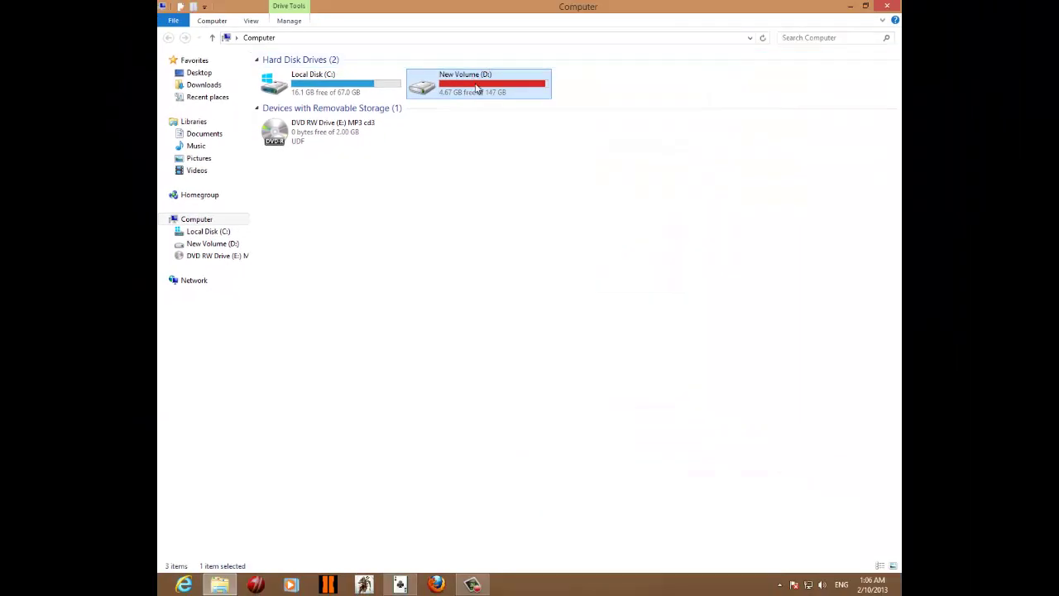
Browse the folders on New Volume (D:), including the contents of Supernatural Season 1, and close the window
double_click(476, 83)
scroll(389, 281, "down", 5)
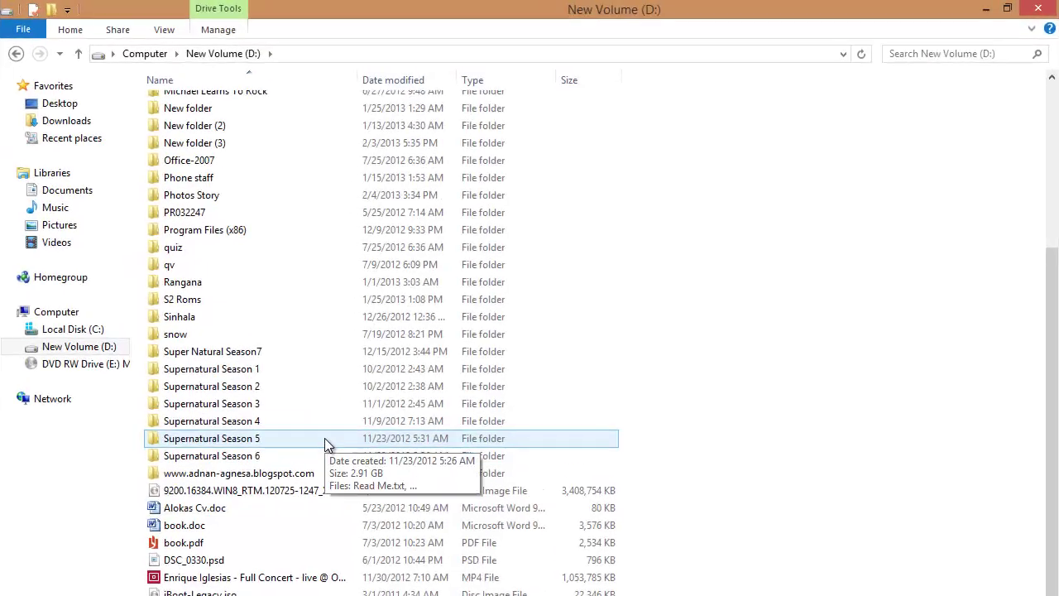
scroll(324, 445, "up", 1)
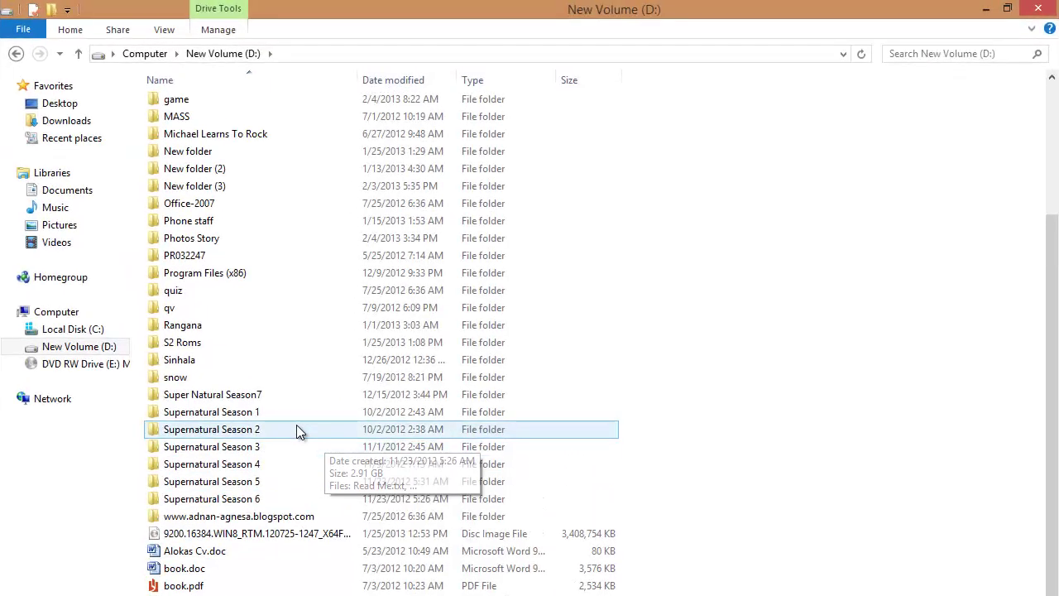
double_click(287, 414)
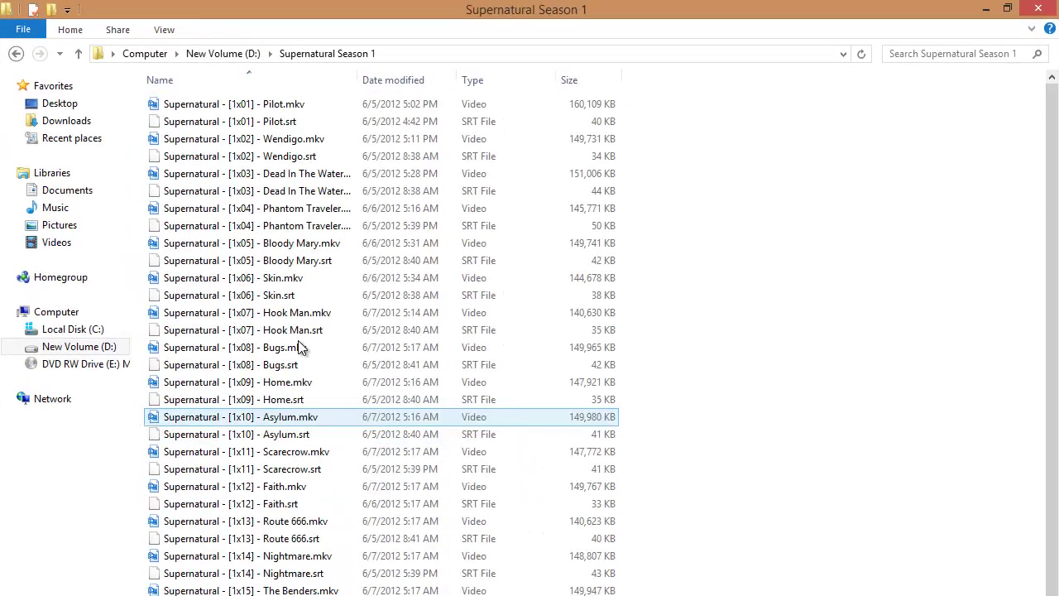
left_click(16, 55)
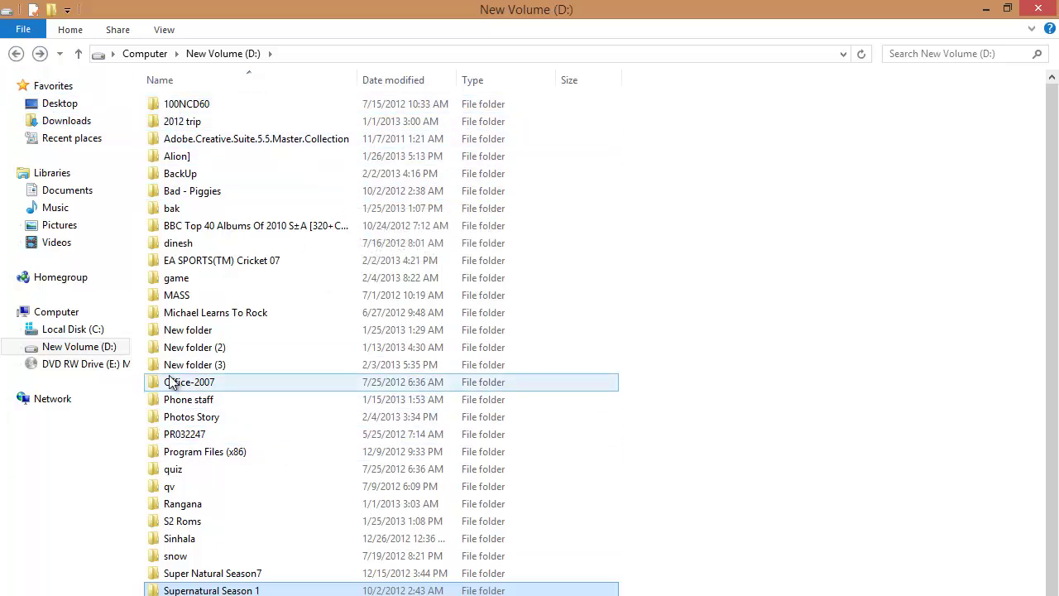
scroll(170, 382, "down", 4)
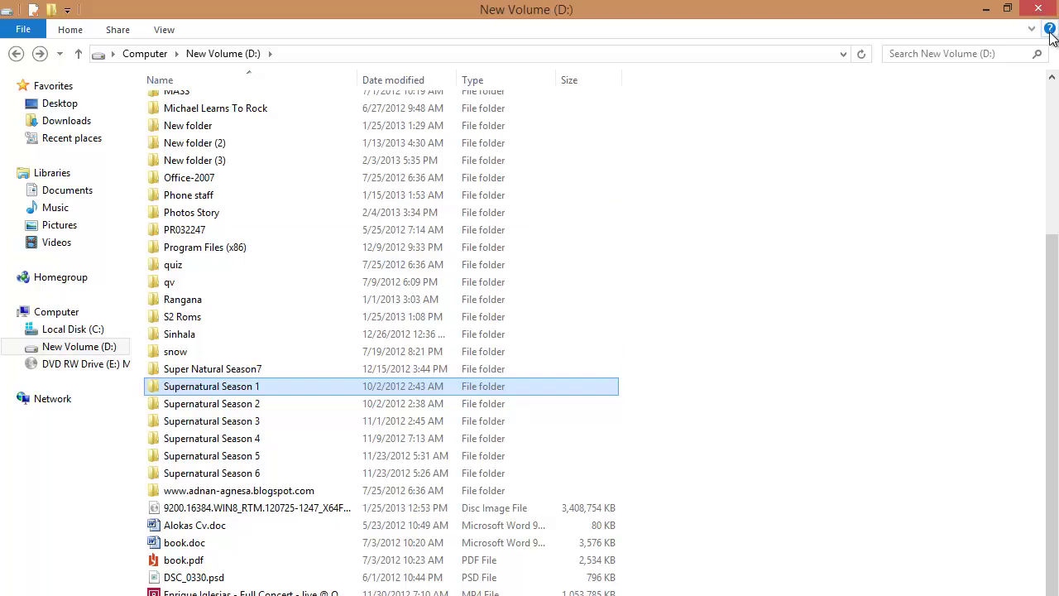
left_click(1038, 8)
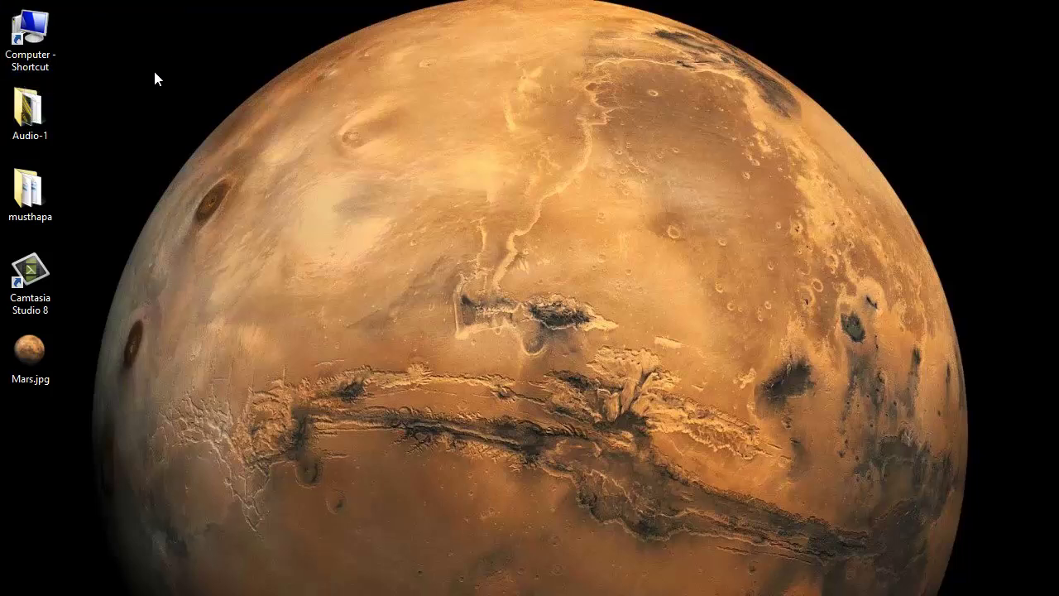
right_click(234, 82)
left_click(283, 141)
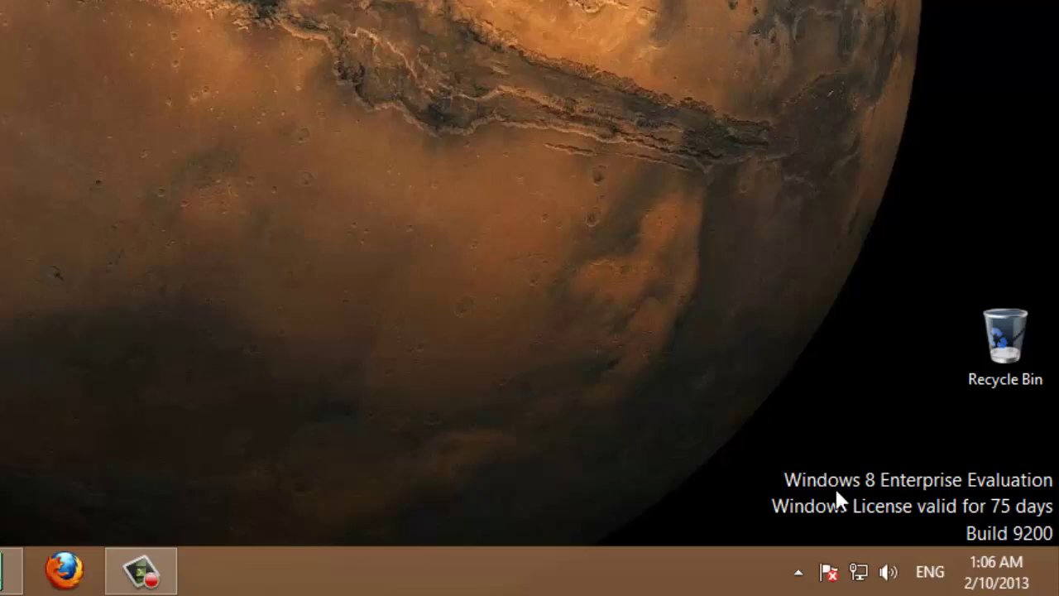
Open the advanced sharing settings from the Network and Sharing Center and turn on file and printer sharing for the private profile
right_click(862, 584)
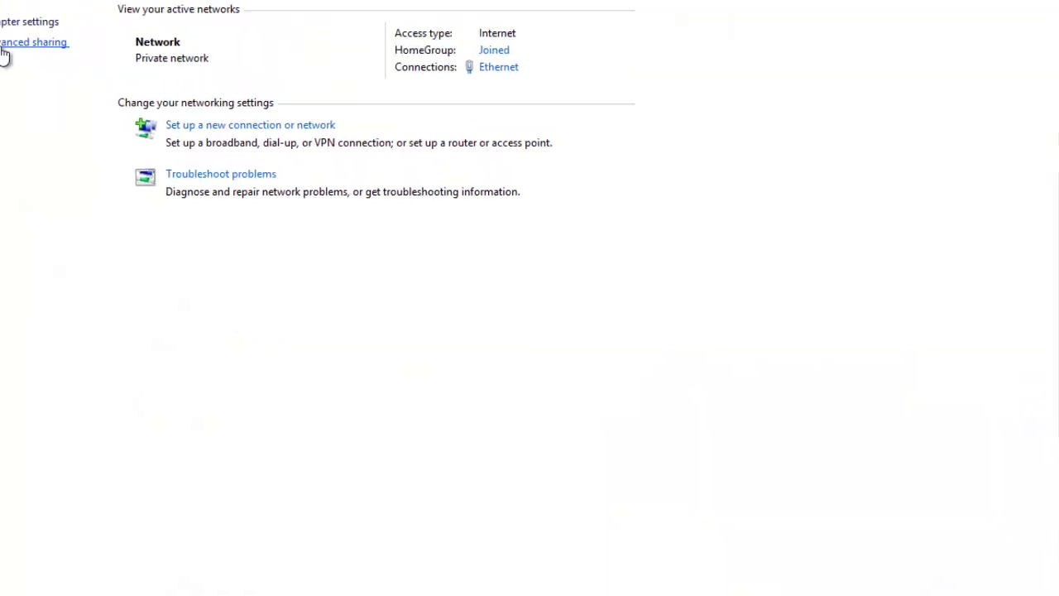
left_click(86, 149)
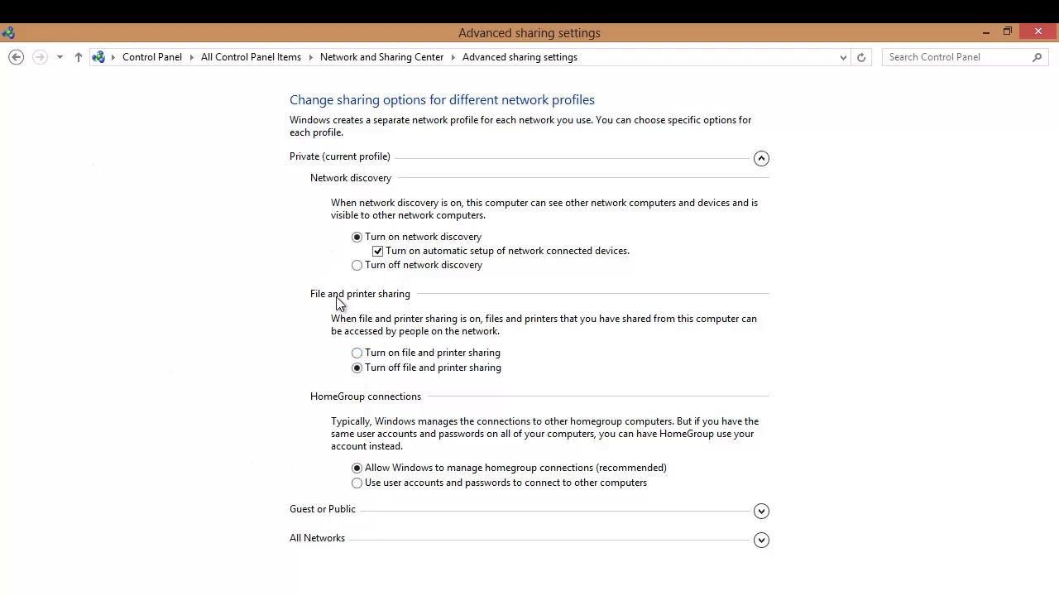
left_click(387, 353)
For All Networks, turn on Public folder sharing and turn off password protected sharing, saving the changes
left_click(762, 541)
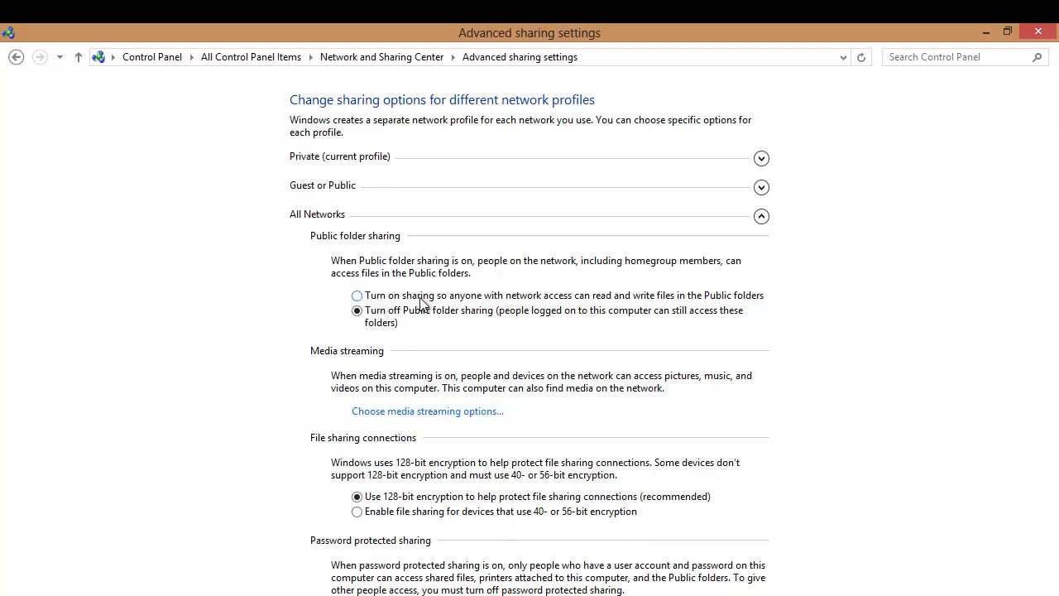
left_click(370, 296)
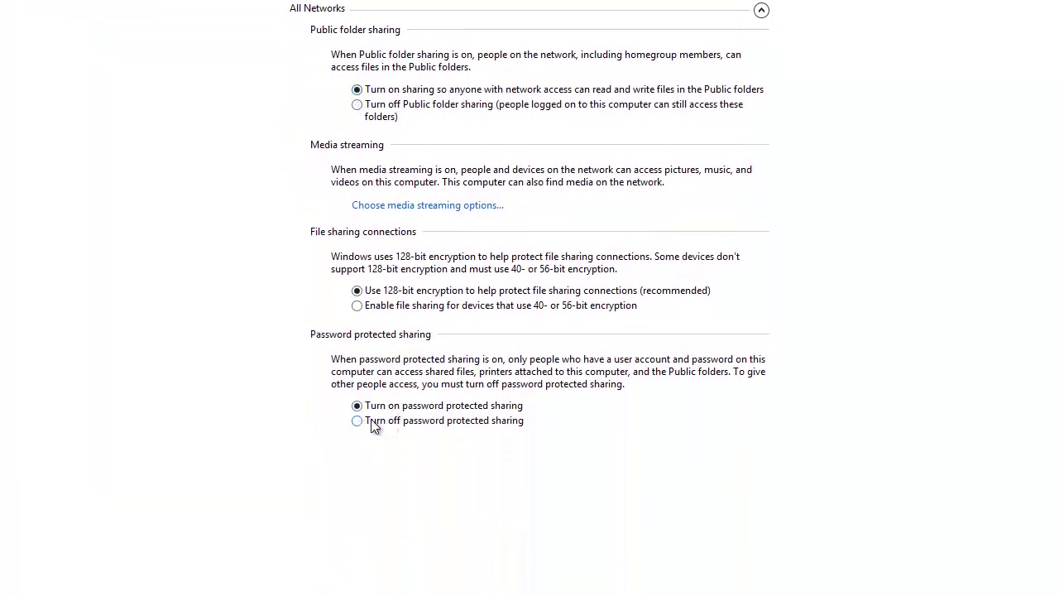
left_click(358, 420)
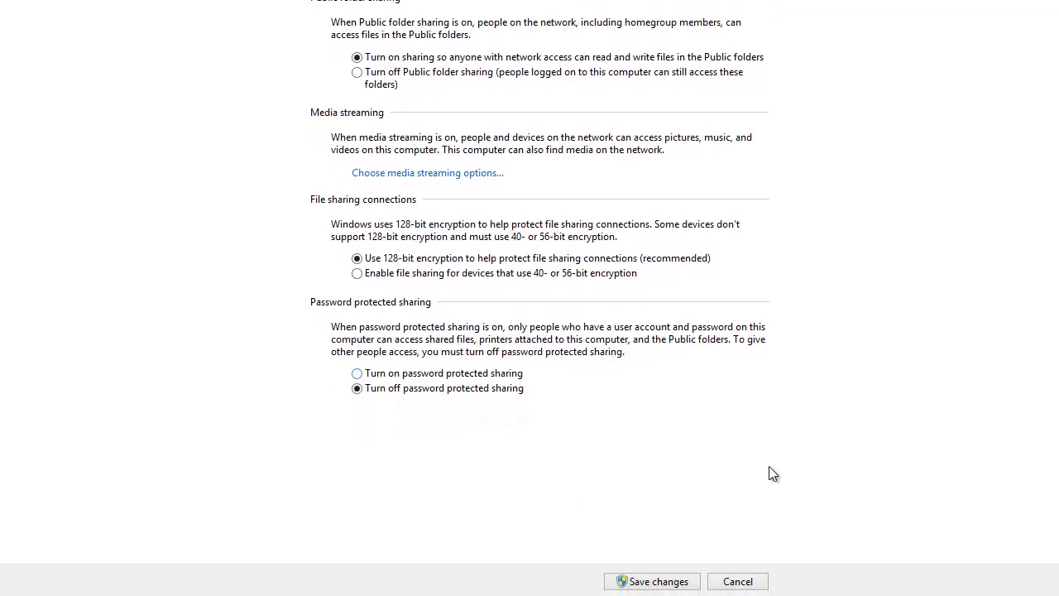
left_click(675, 582)
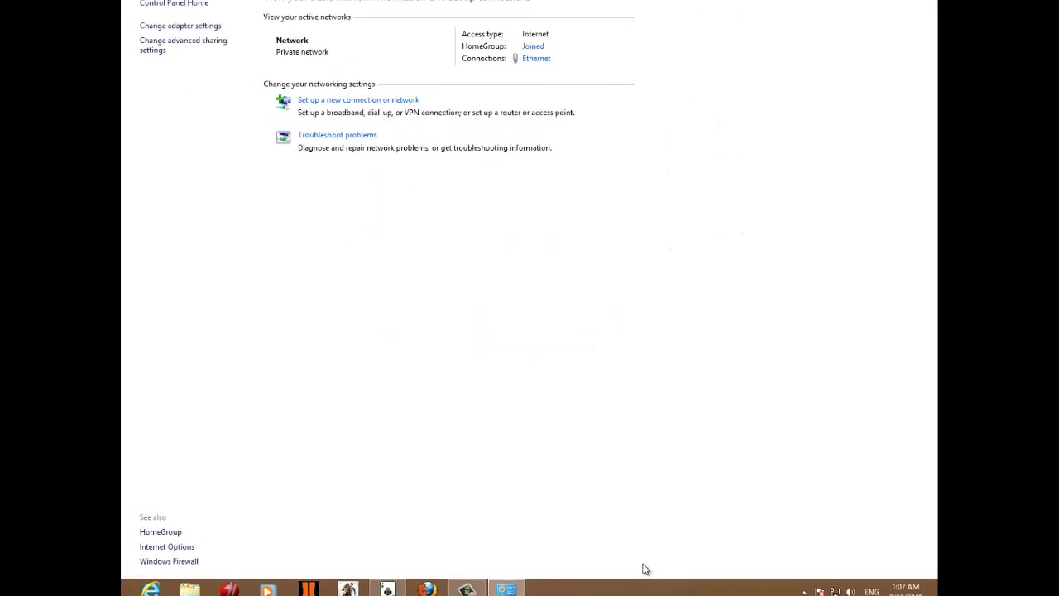
left_click(892, 6)
right_click(568, 94)
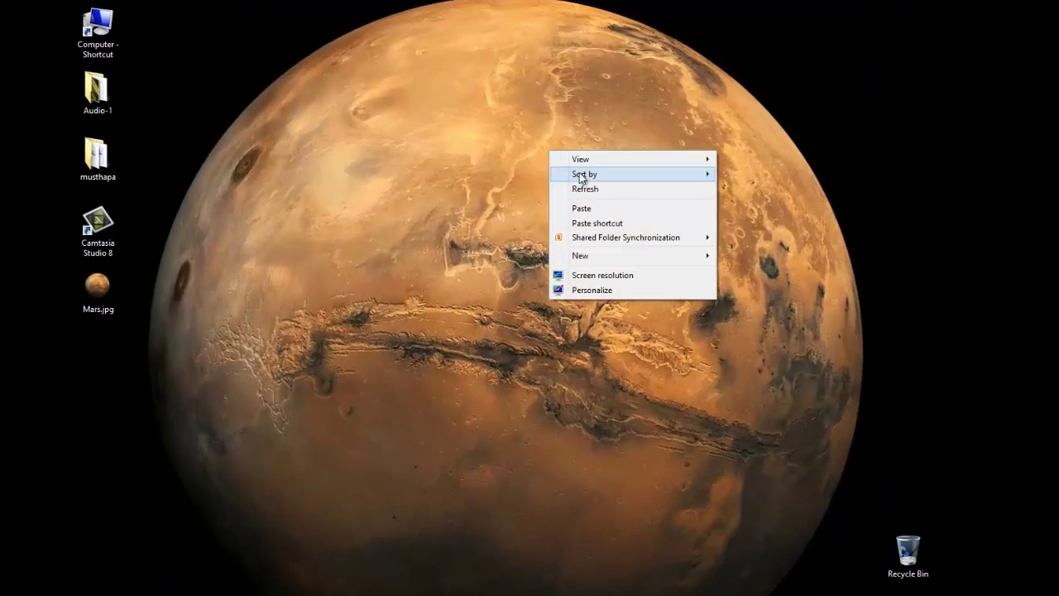
left_click(584, 189)
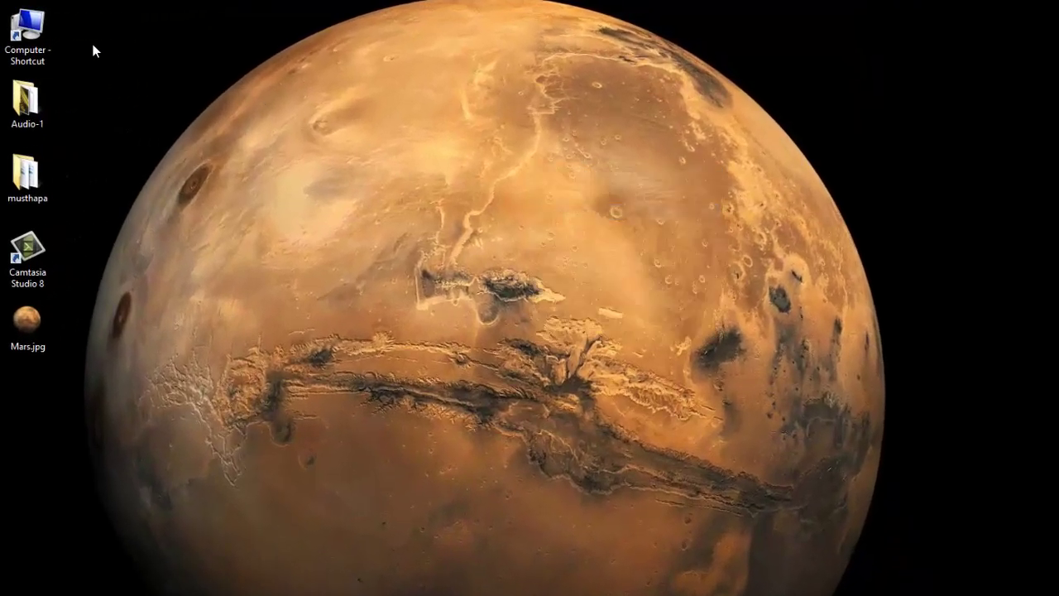
Move the Audio-1 folder clear of the desktop's icon column and open its File Sharing dialog
left_click_drag(27, 98, 147, 80)
left_click(229, 31)
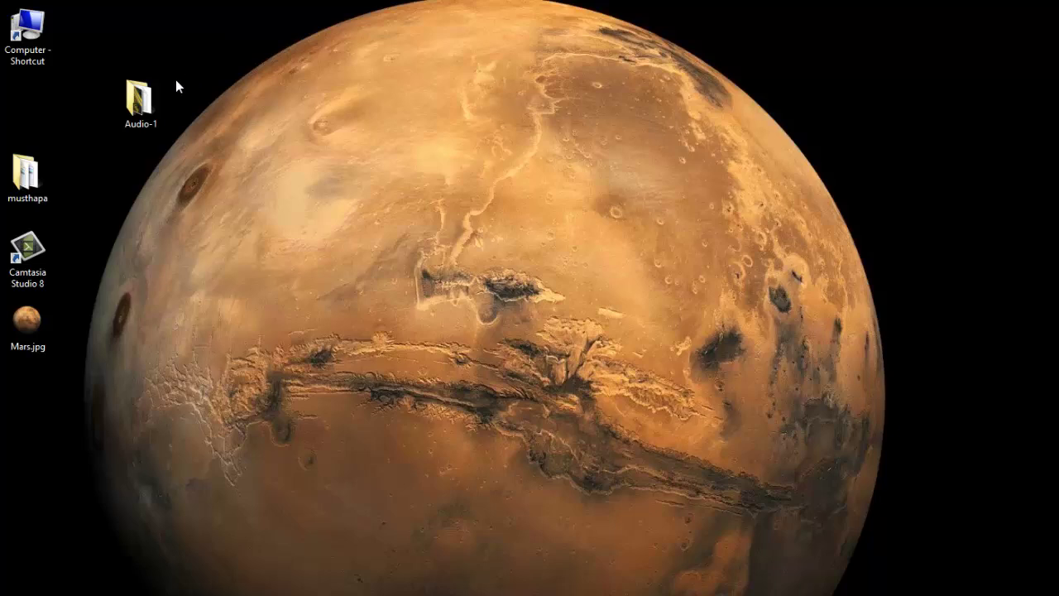
right_click(138, 97)
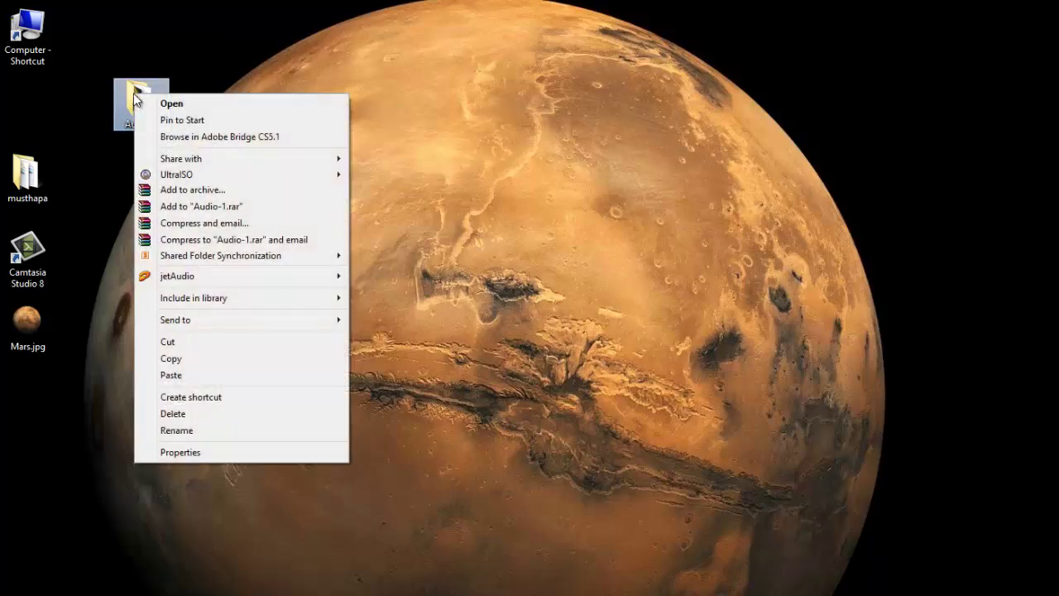
left_click(184, 451)
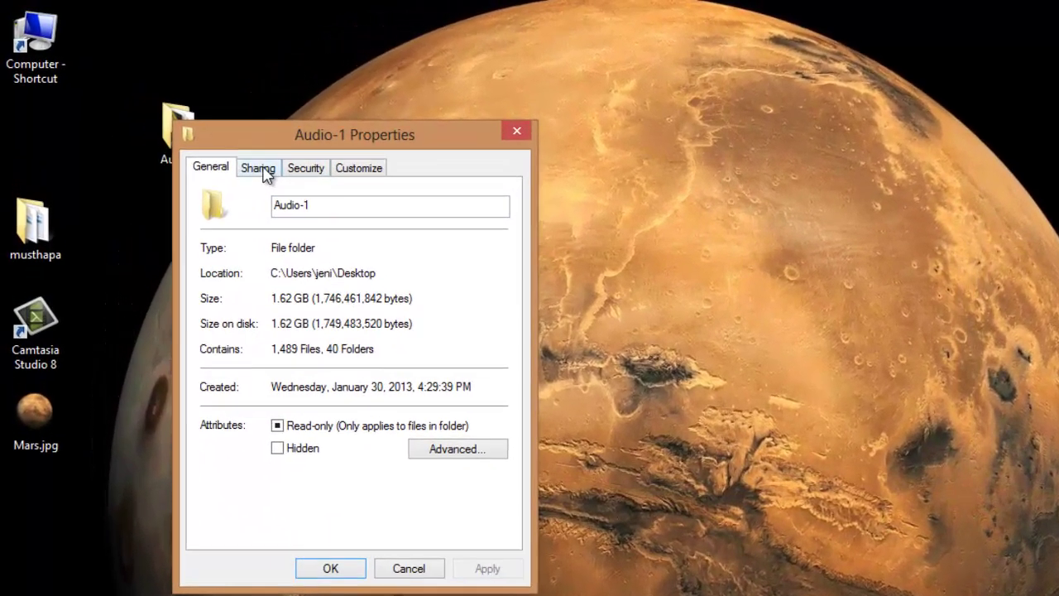
left_click(264, 170)
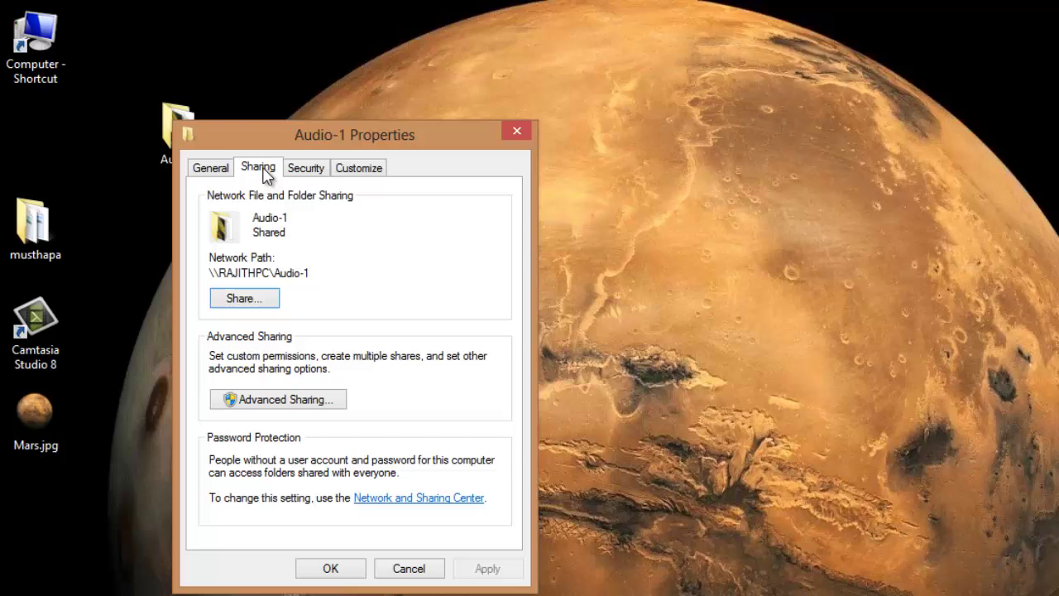
left_click(248, 300)
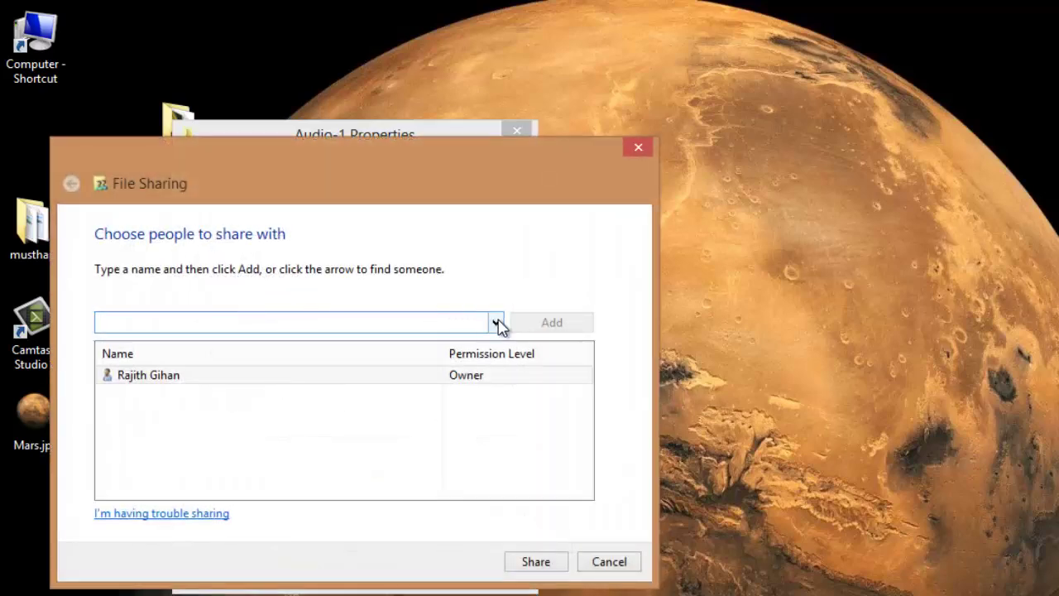
Share the Audio-1 folder with Everyone at Read/Write permission and close its properties
left_click(497, 322)
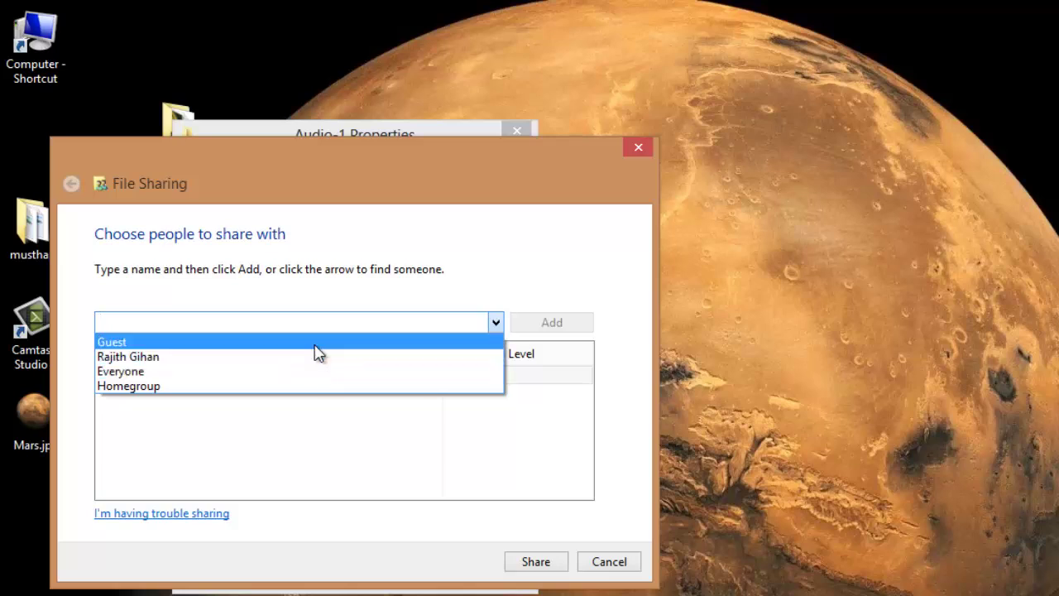
left_click(308, 380)
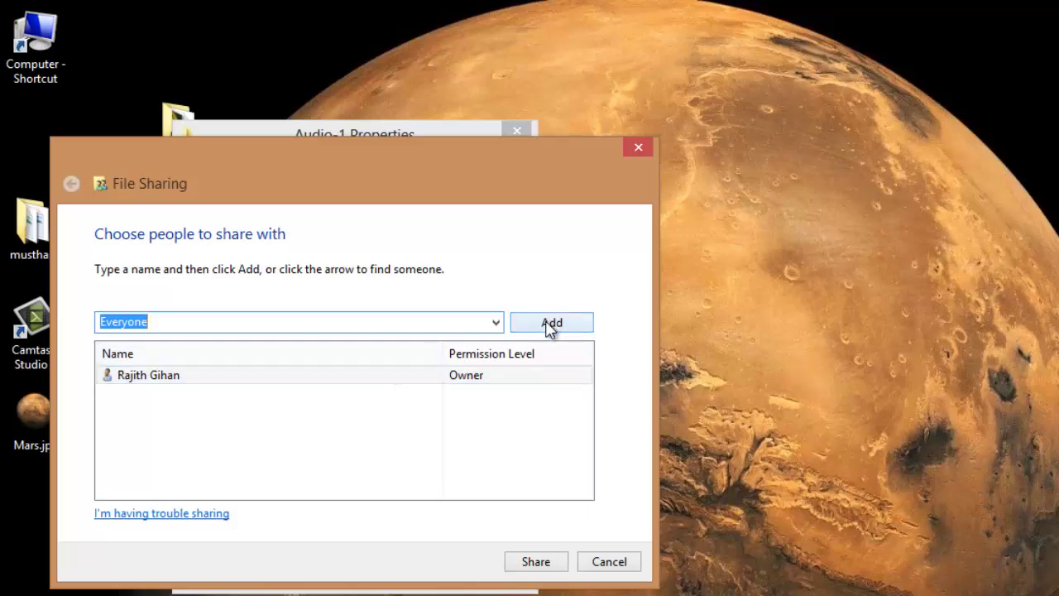
left_click(550, 322)
left_click(484, 375)
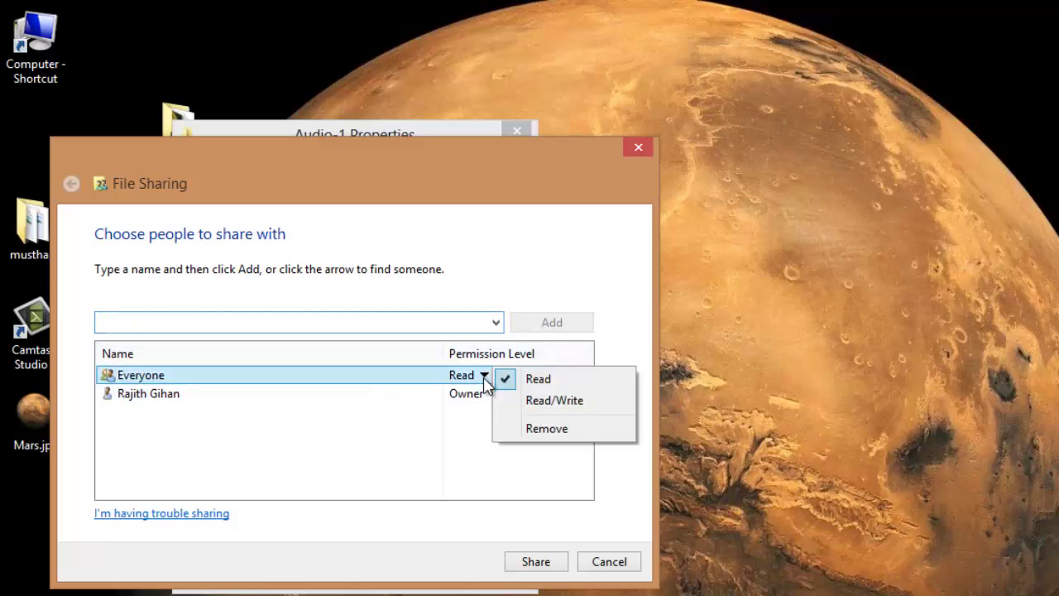
left_click(553, 401)
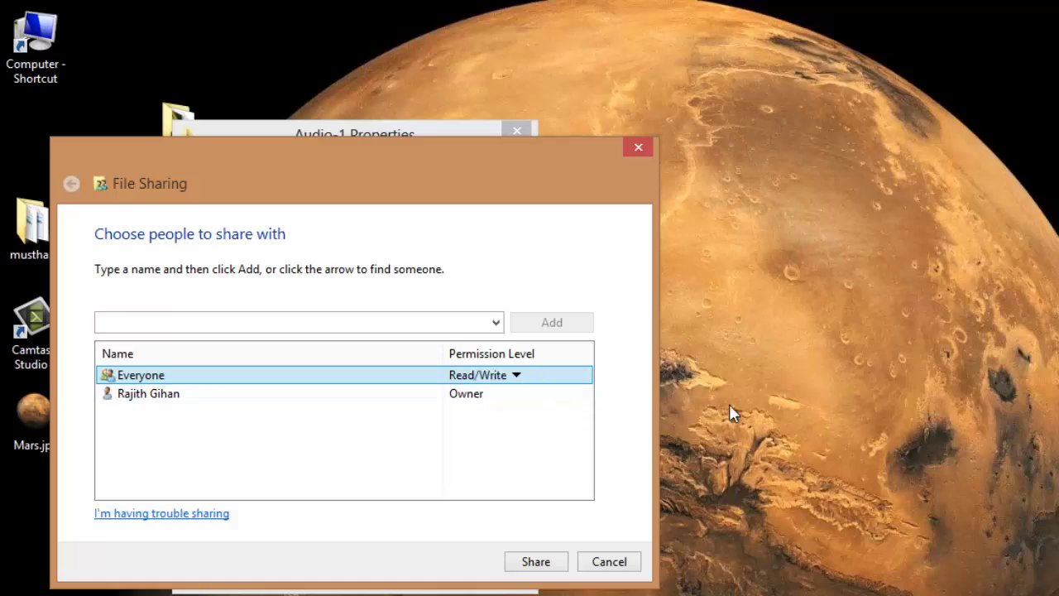
left_click(539, 570)
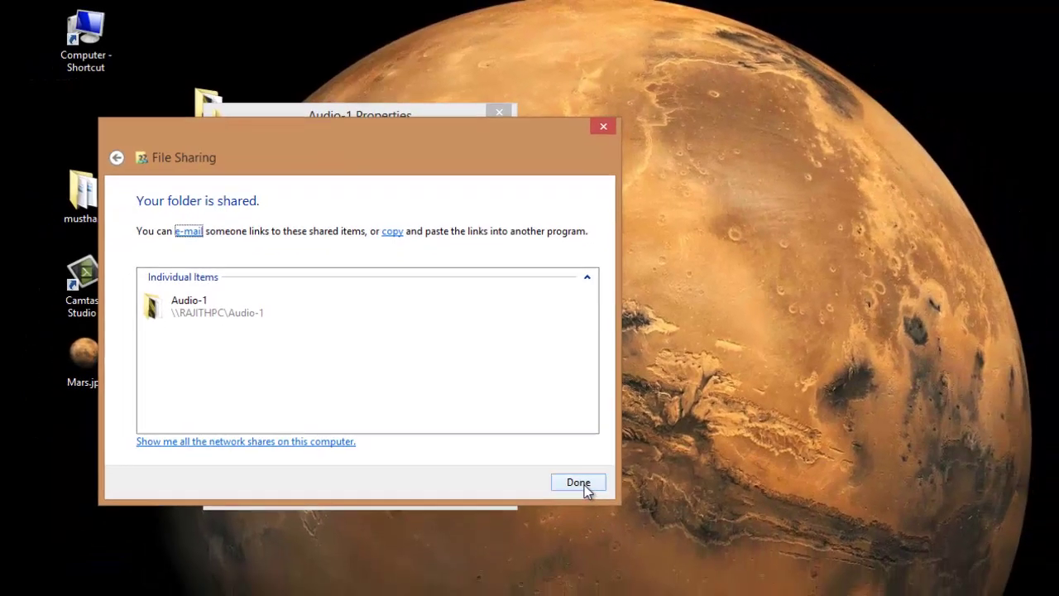
left_click(609, 561)
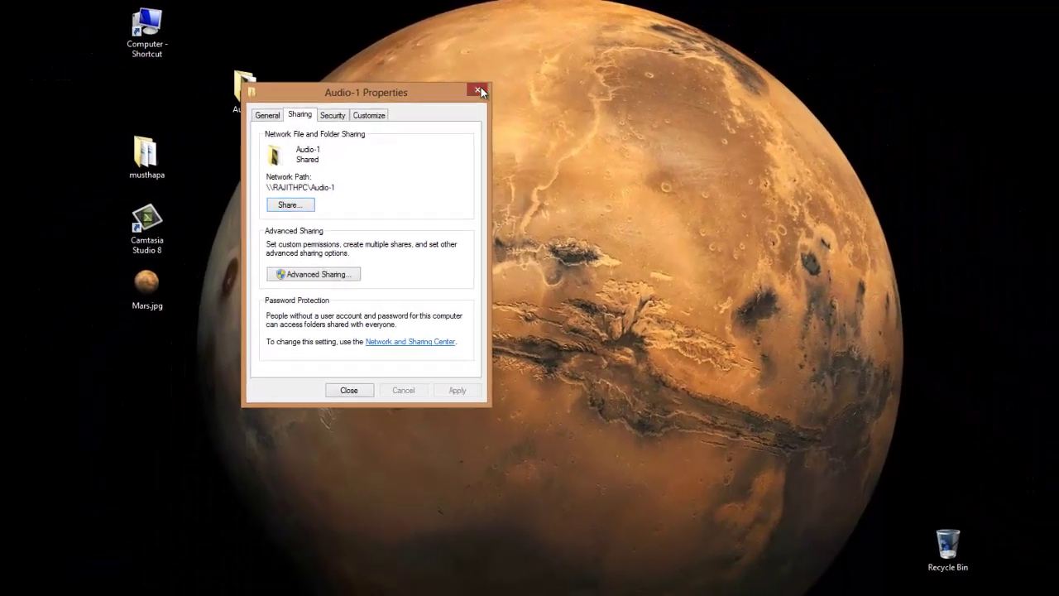
left_click(492, 104)
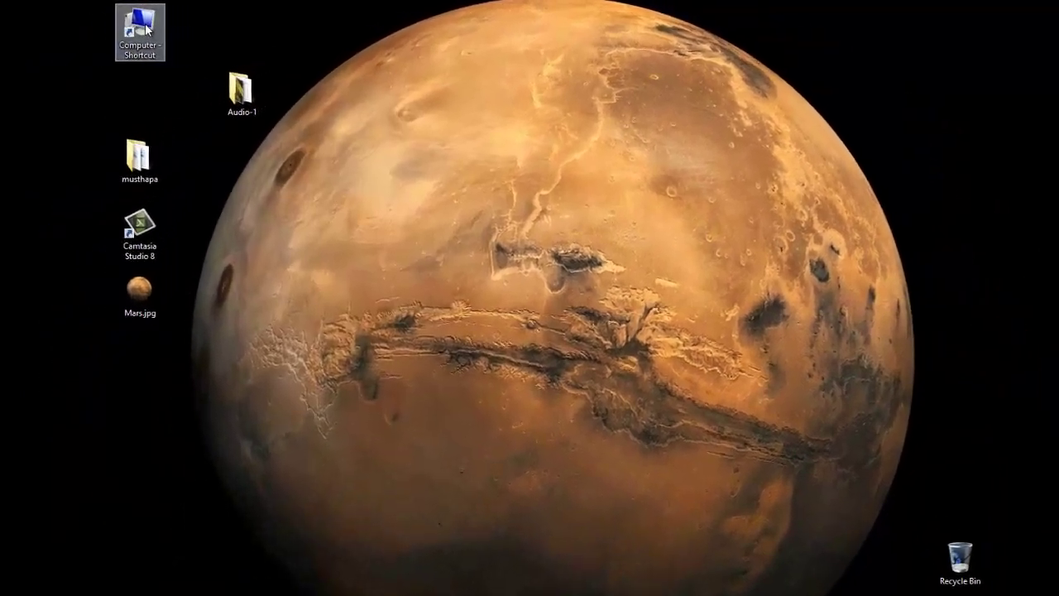
Open this computer's entry under Network and examine its shared folders, including Audio-1
double_click(145, 29)
left_click(56, 465)
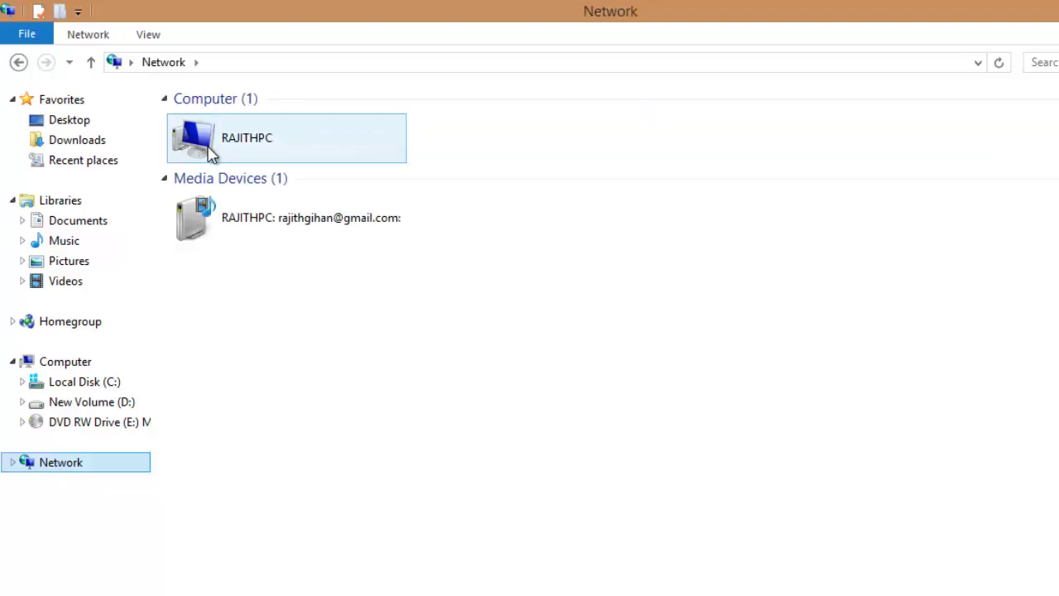
double_click(249, 146)
left_click(451, 120)
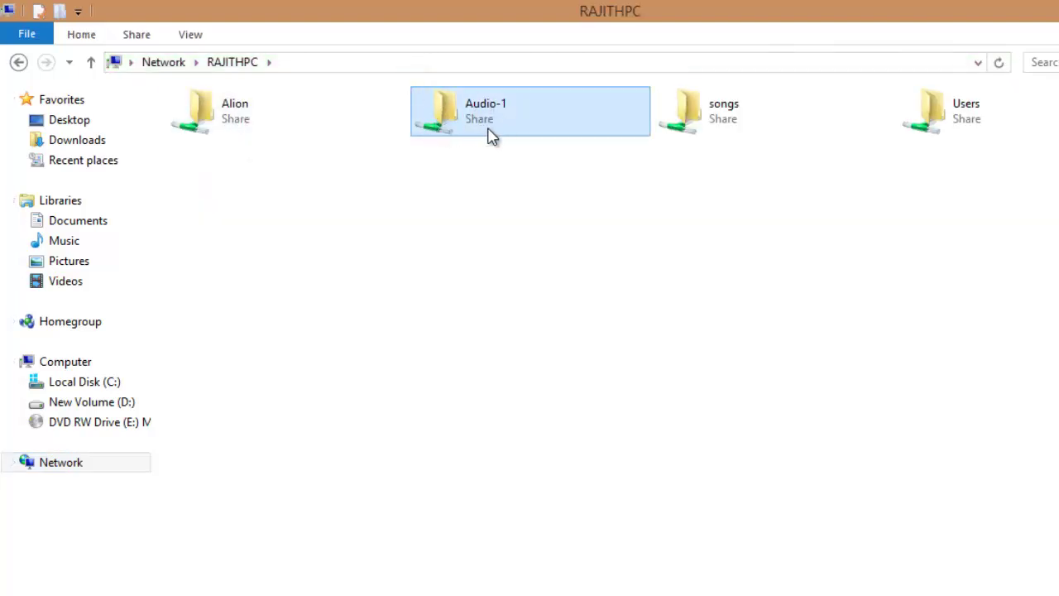
left_click(272, 127)
left_click(682, 124)
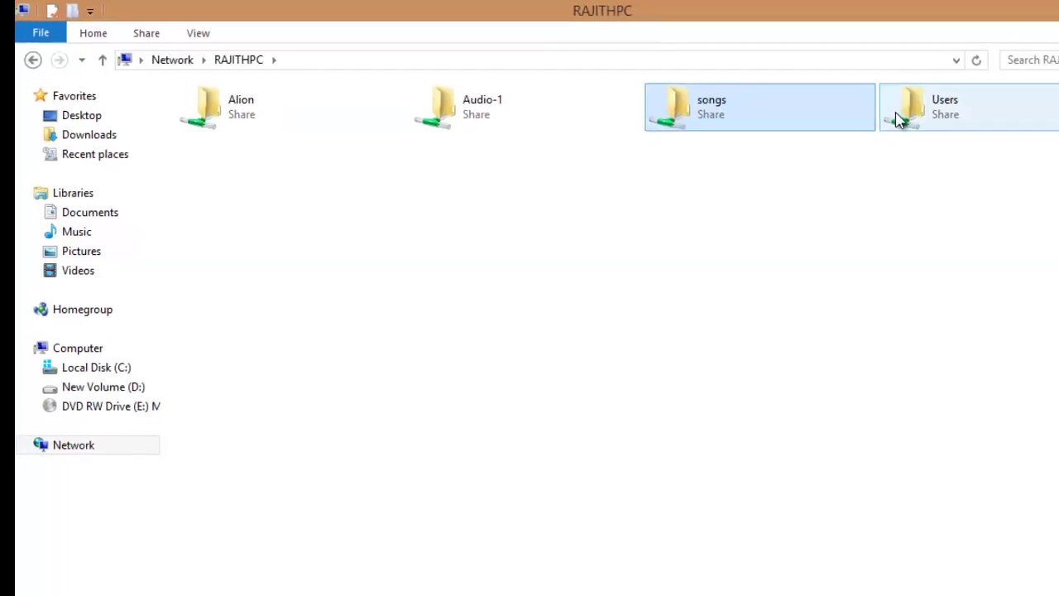
left_click(548, 116)
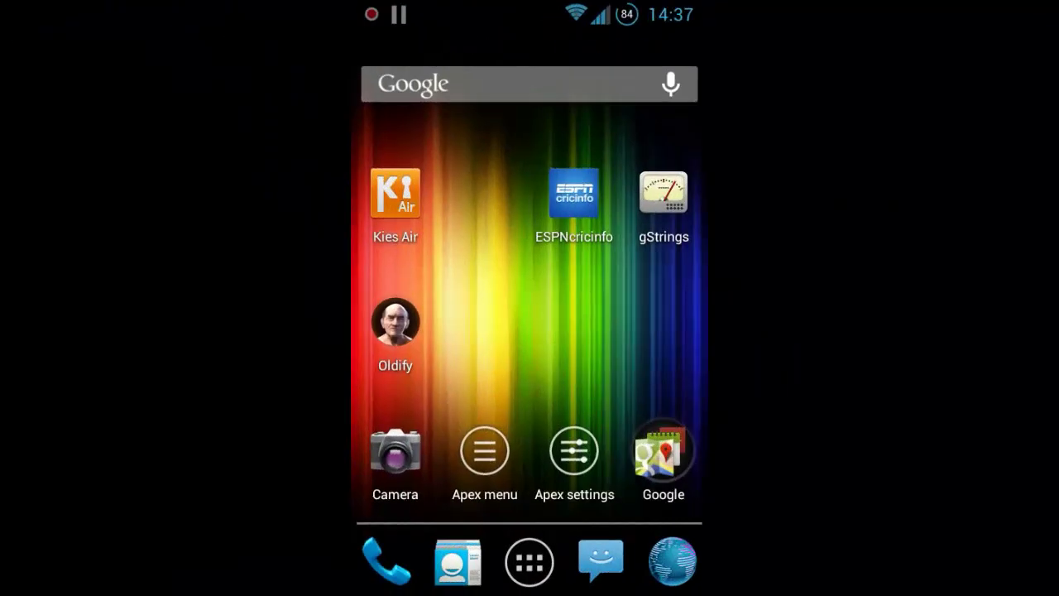
On the Android phone, switch to the Play Store, search for "es" and open the ES File Explorer File Manager page
left_click(663, 455)
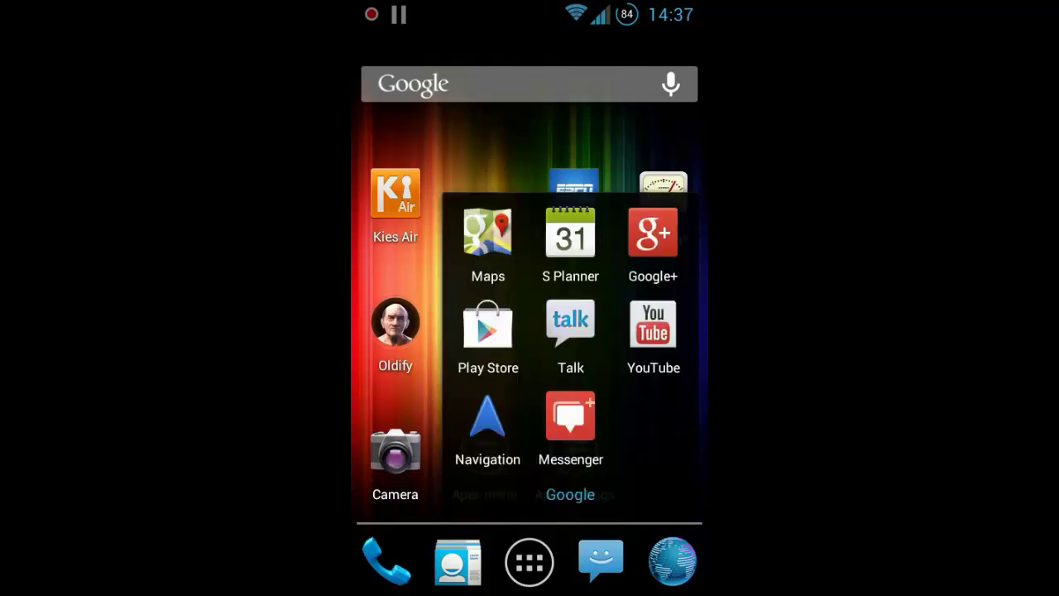
left_click(487, 331)
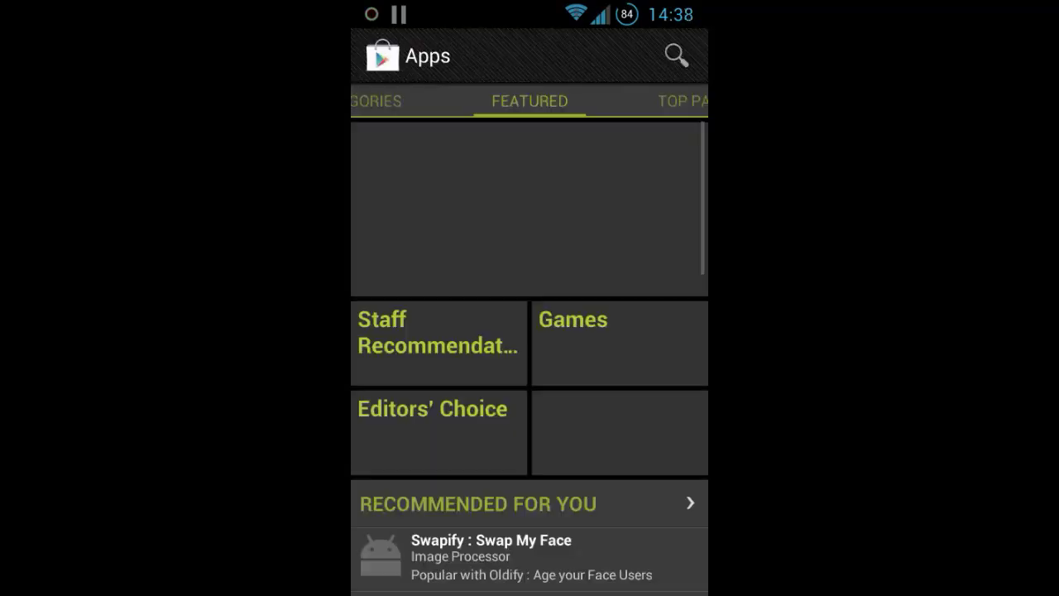
left_click(676, 55)
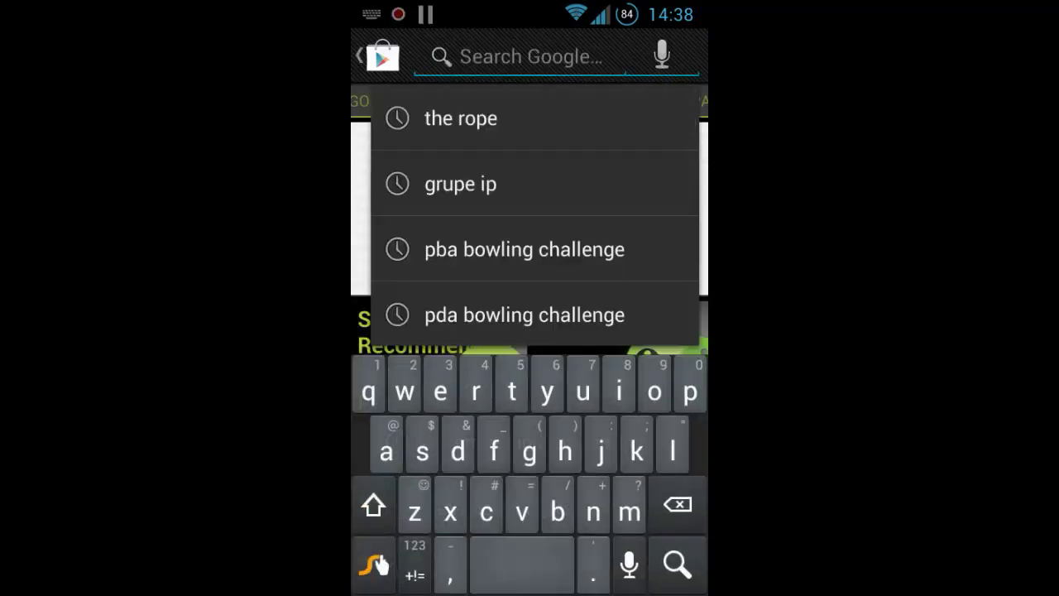
type("es")
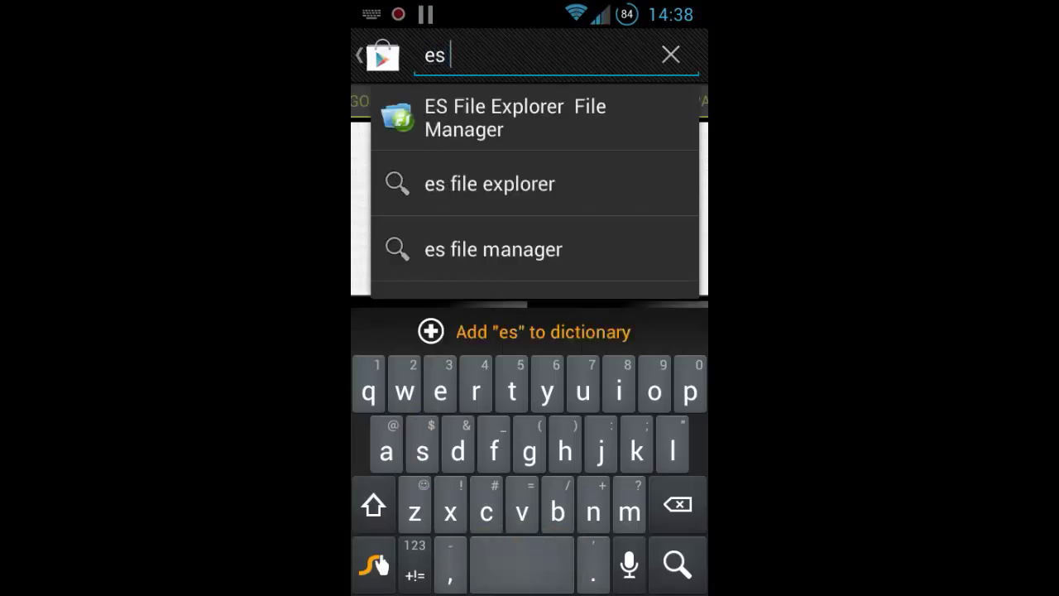
left_click(534, 116)
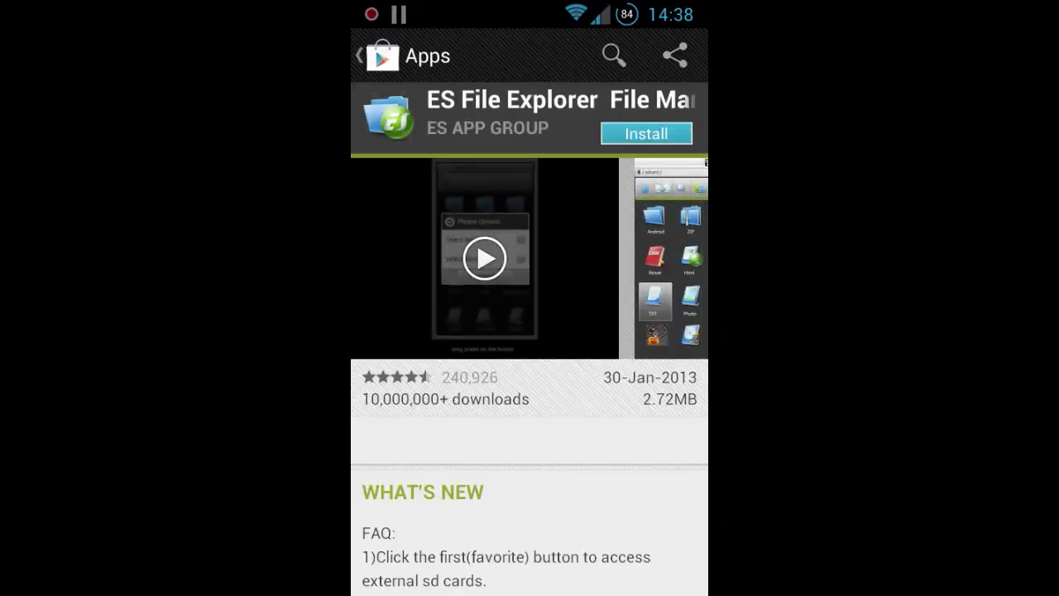
Install ES File Explorer, accepting its permissions, and return to the home screen
left_click(646, 133)
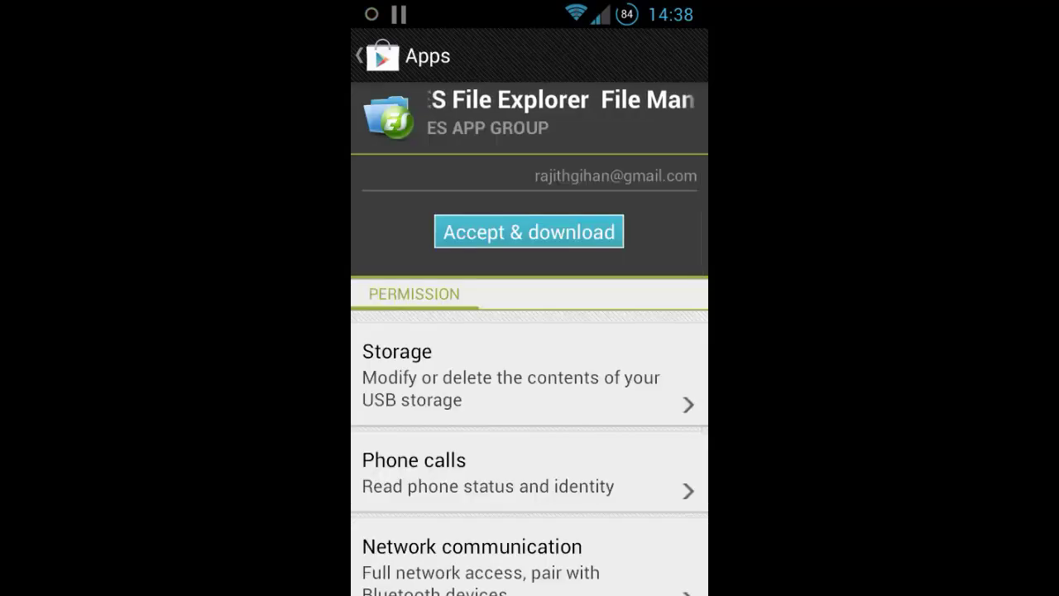
left_click(529, 232)
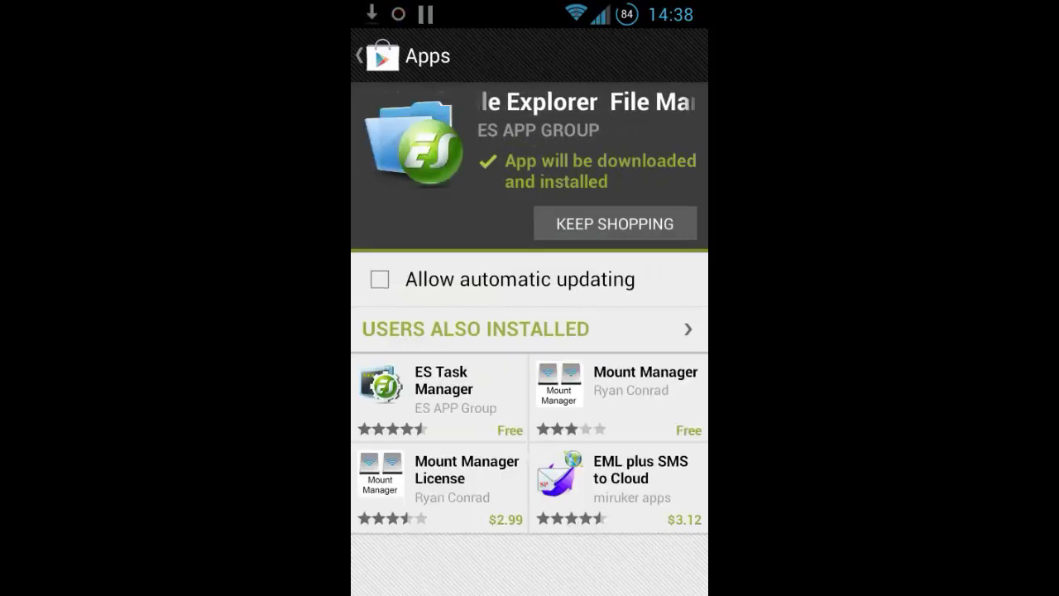
key("Home")
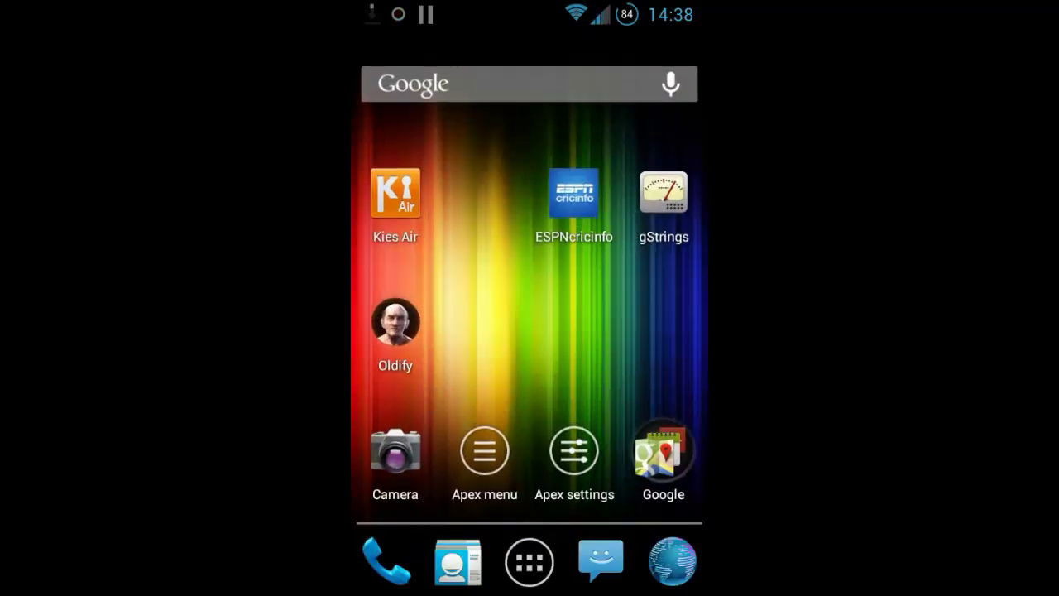
Launch ES File Explorer from its installation notification and dismiss the version notes
left_click_drag(530, 9, 530, 33)
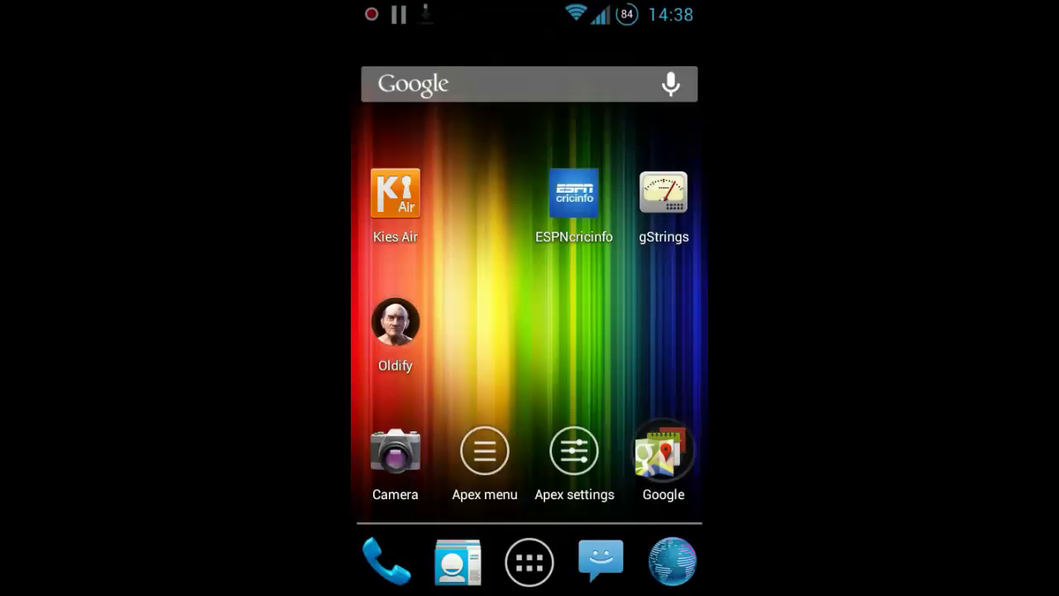
left_click_drag(530, 12, 530, 124)
left_click_drag(529, 13, 530, 579)
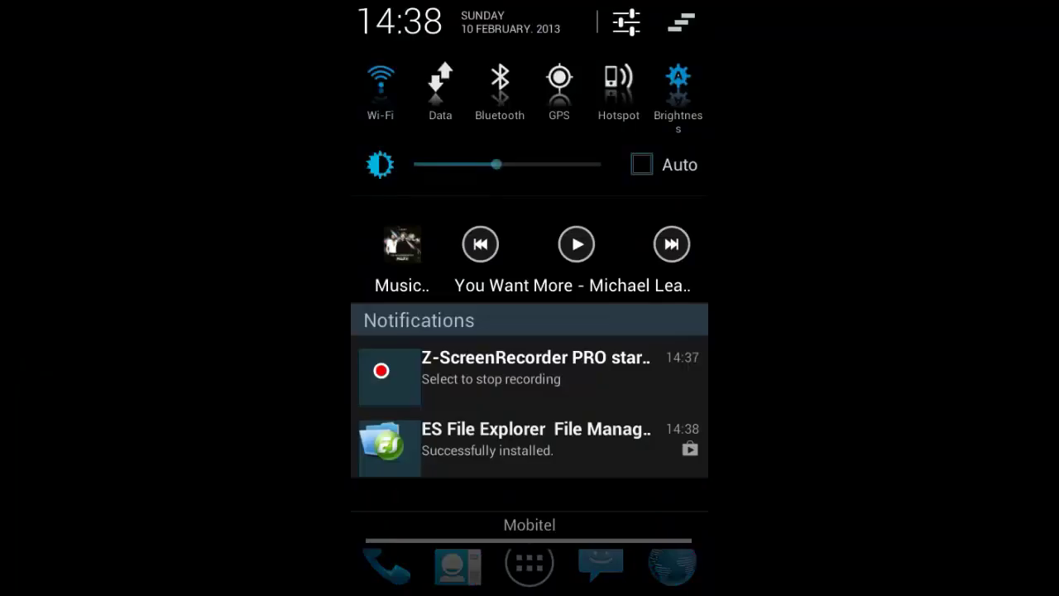
left_click(544, 439)
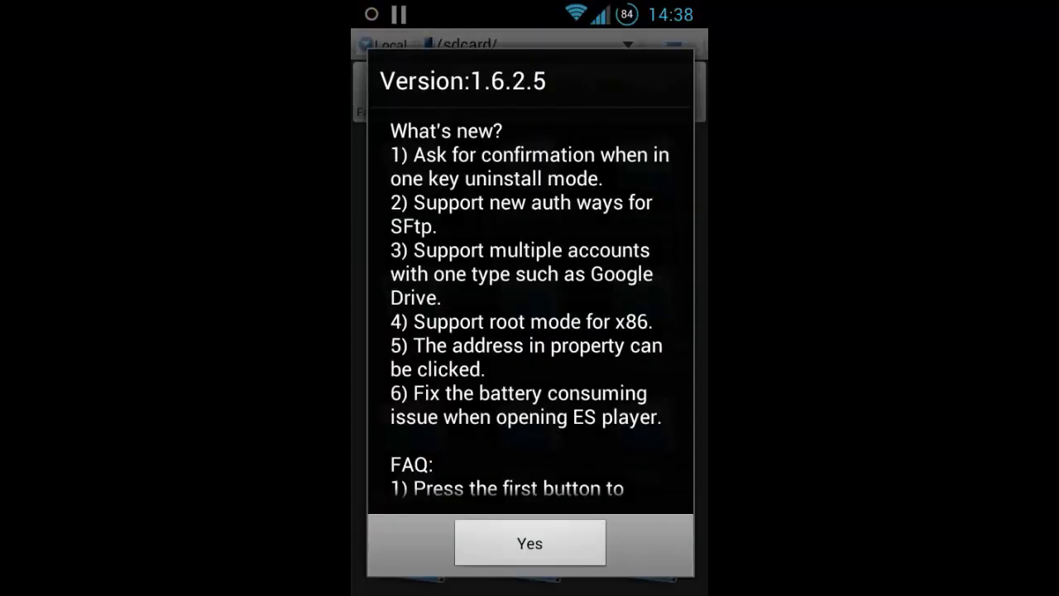
scroll(533, 315, "down", 1)
left_click(530, 543)
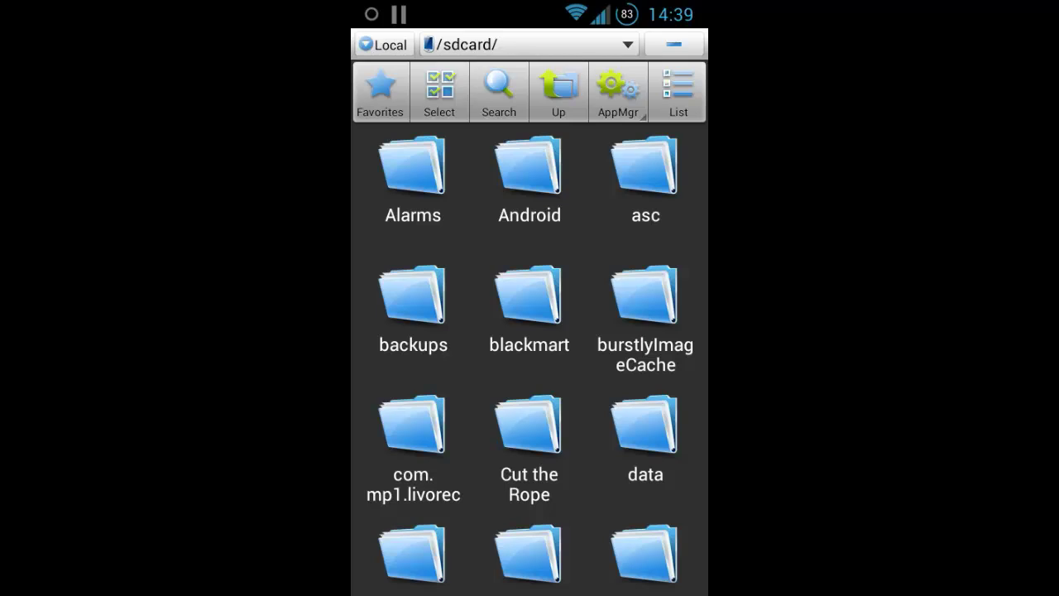
Change the view from Local to LAN, scan for network computers and open the server 192.168.1.2
left_click(385, 45)
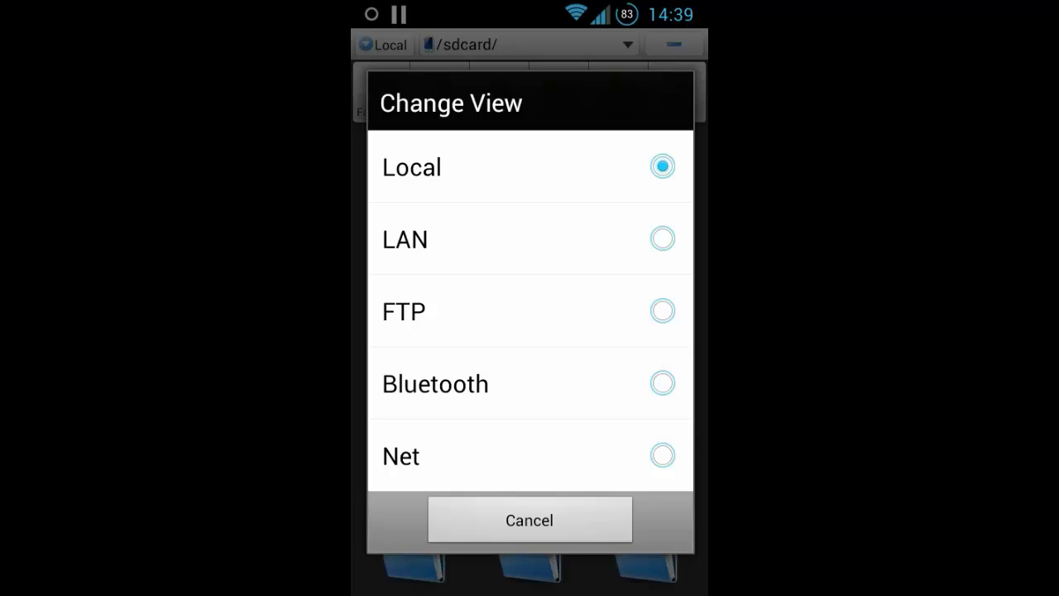
left_click(529, 238)
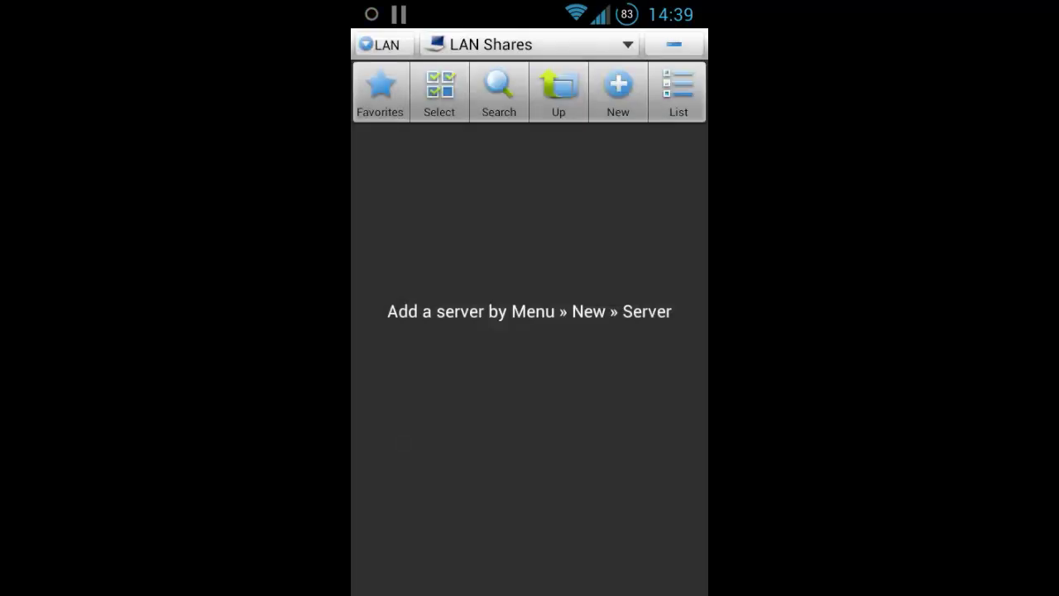
left_click(499, 93)
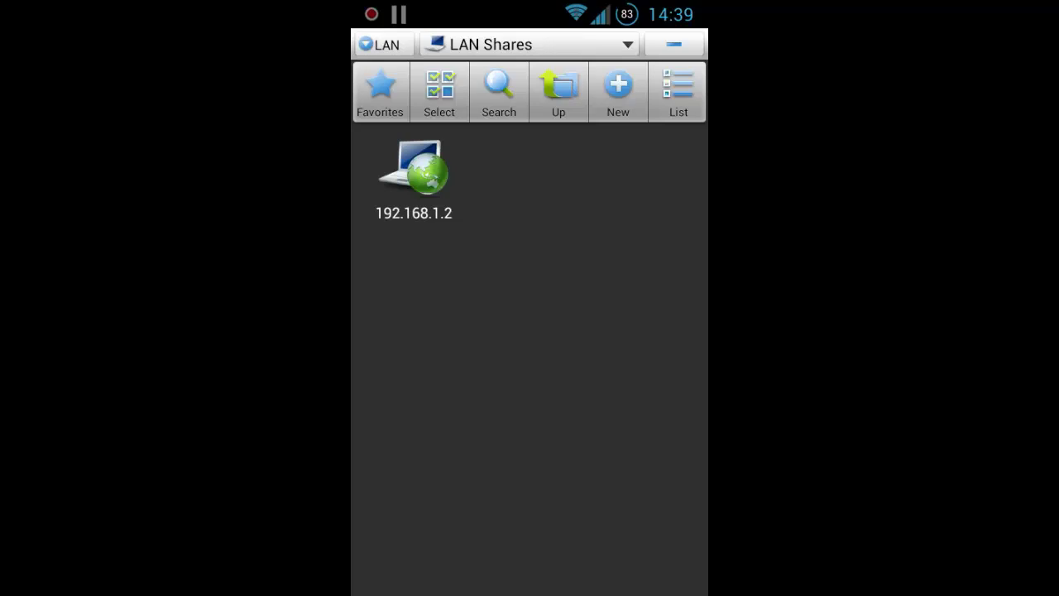
left_click(414, 173)
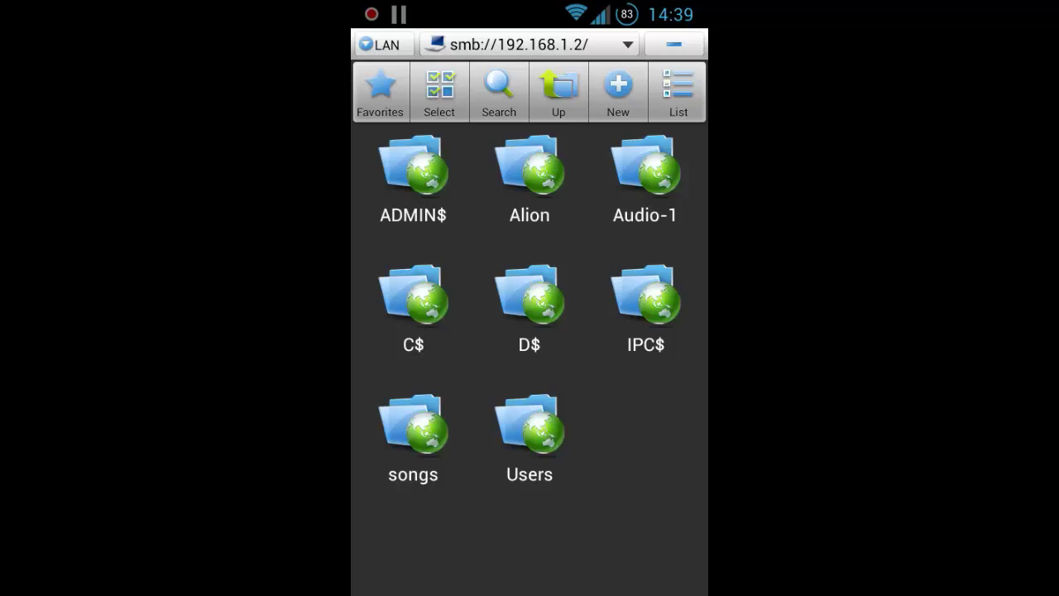
Open the shared Audio-1 folder and play the "Give-Me-Some…" audio file with Sound player
left_click(645, 173)
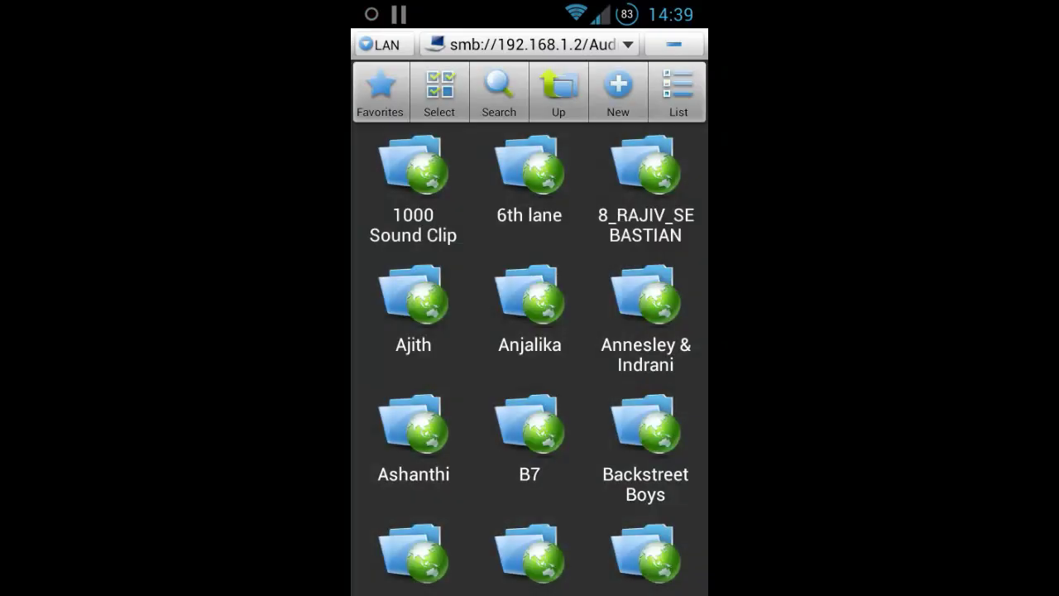
scroll(529, 356, "down", 5)
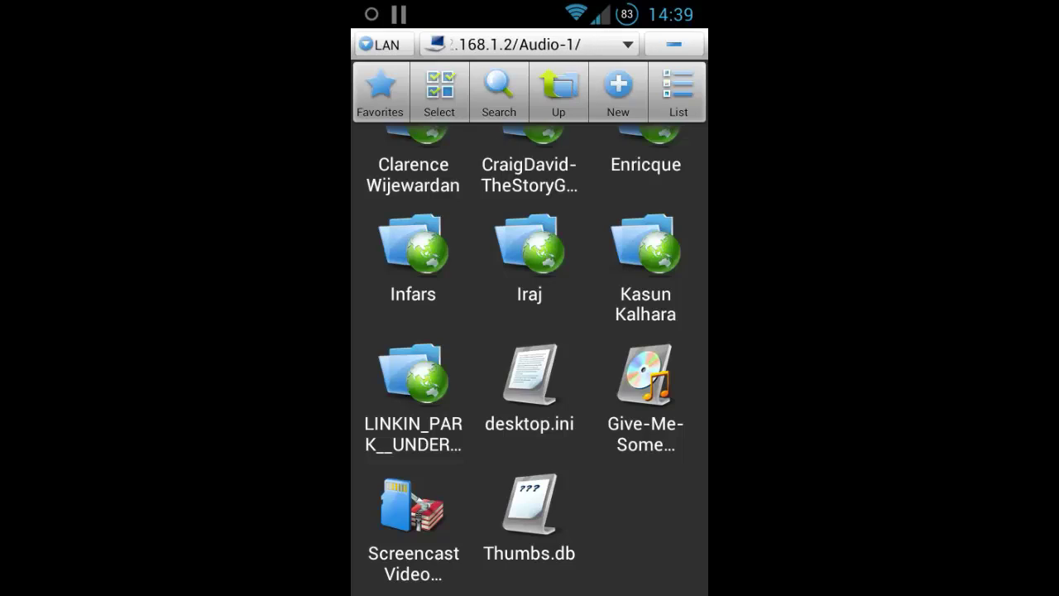
left_click(646, 398)
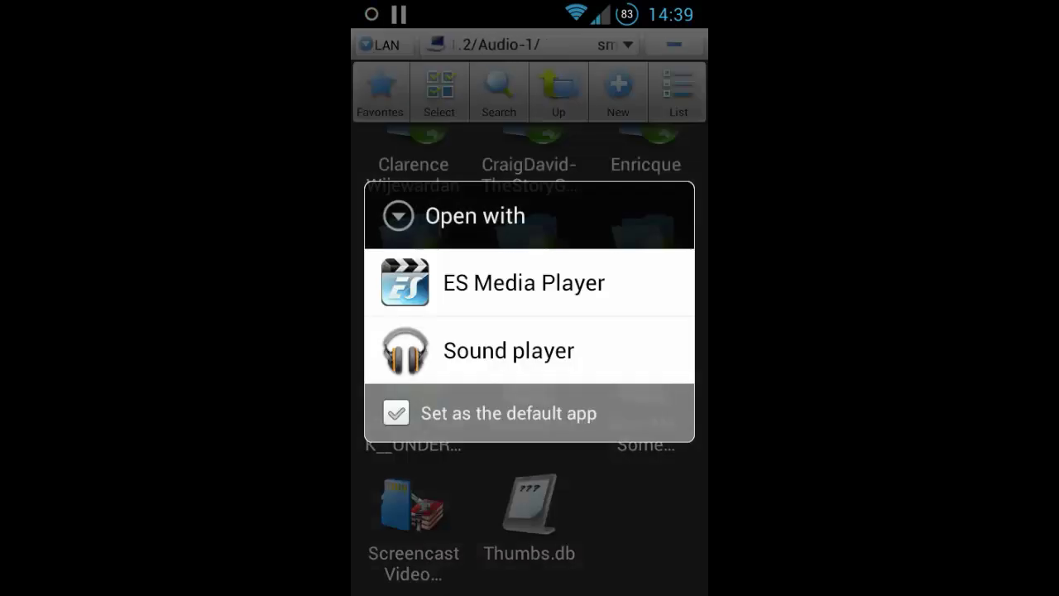
left_click(508, 350)
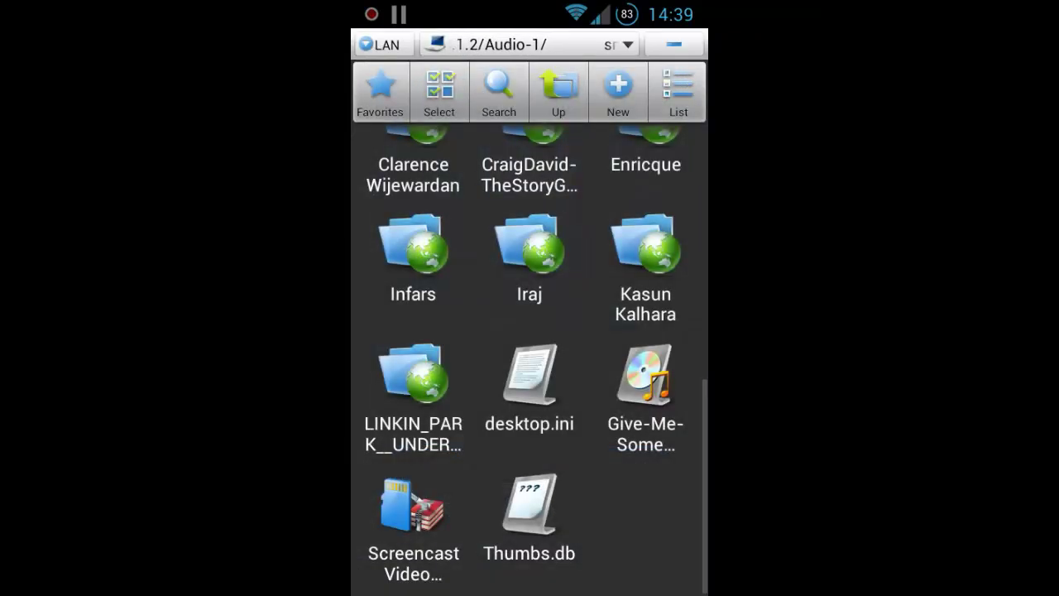
Open the Screencast Video app package in Audio-1 and back out of its installation
left_click(413, 527)
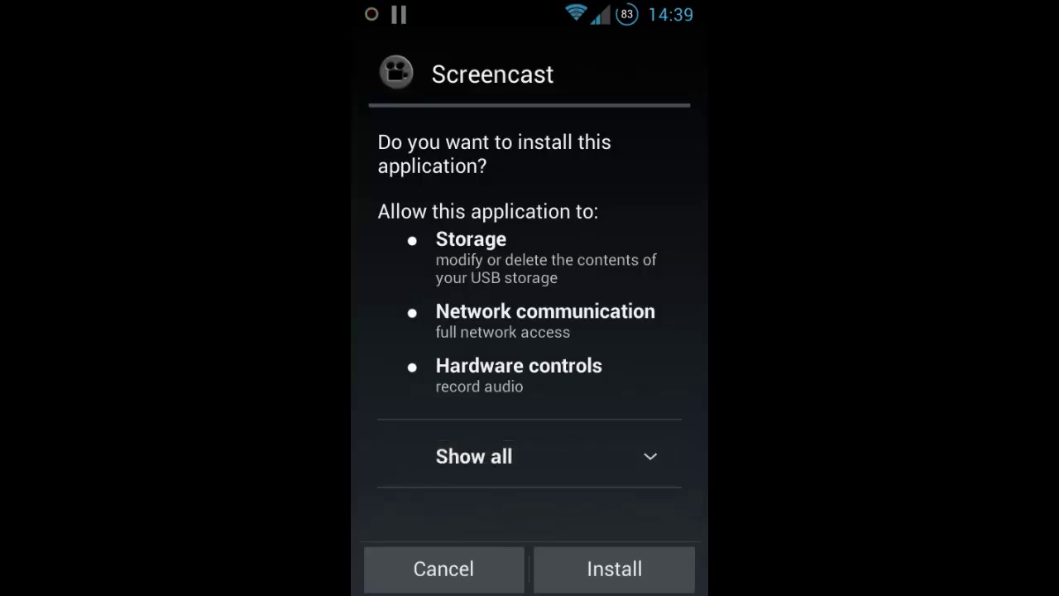
key("Escape")
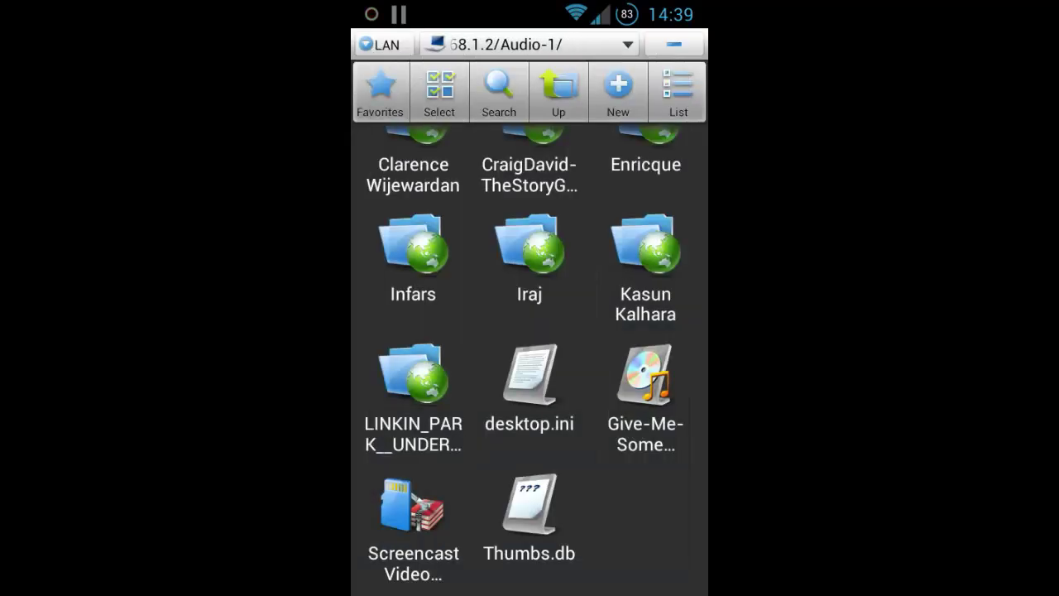
scroll(529, 359, "up", 7)
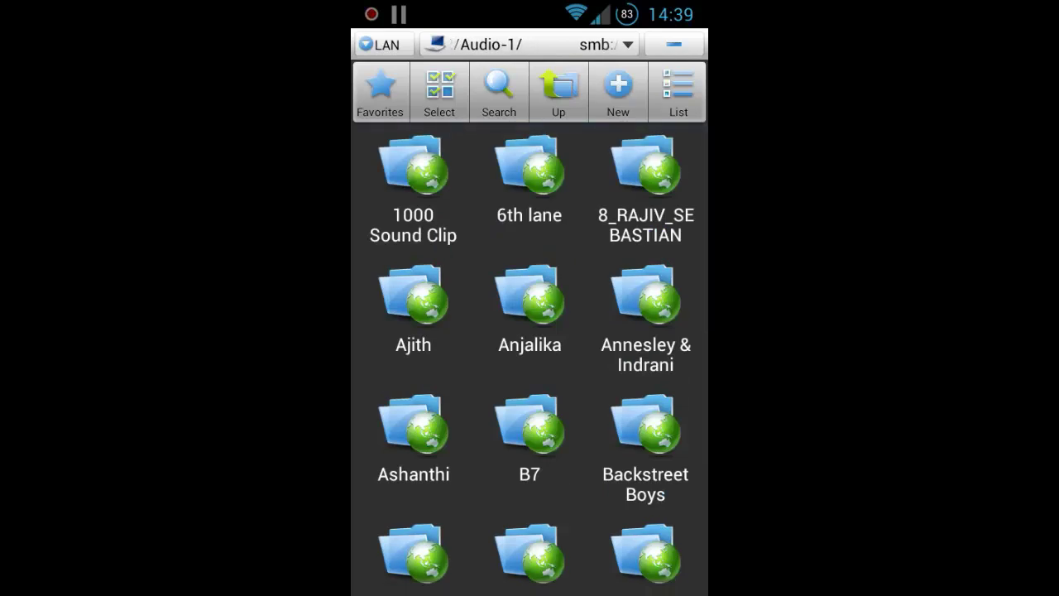
Open the server's songs folder and view the .doc file at its end with Polaris Viewer 4.1
key("Escape")
left_click(413, 438)
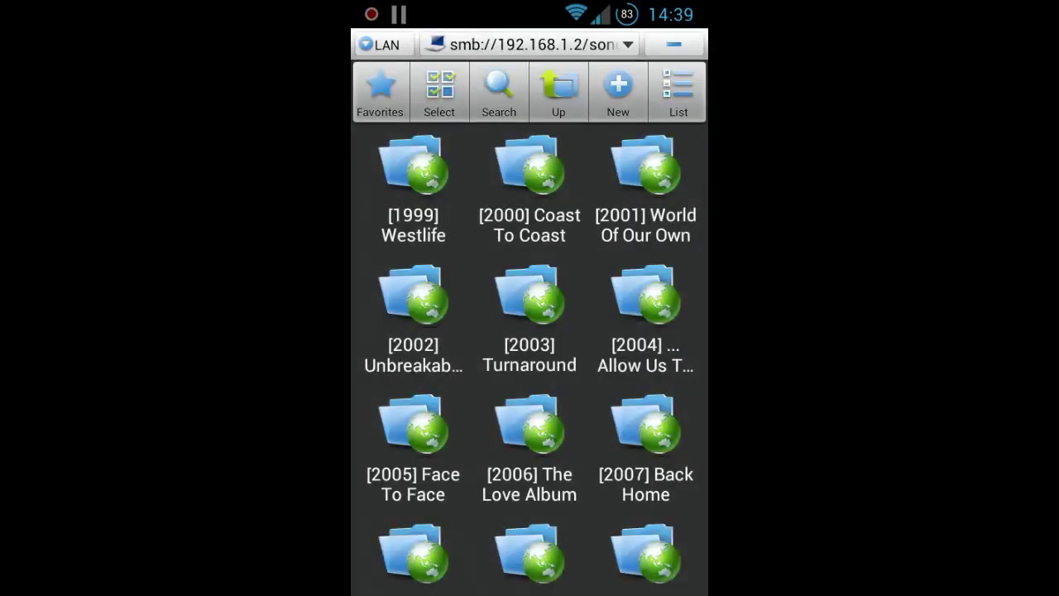
scroll(530, 356, "down", 15)
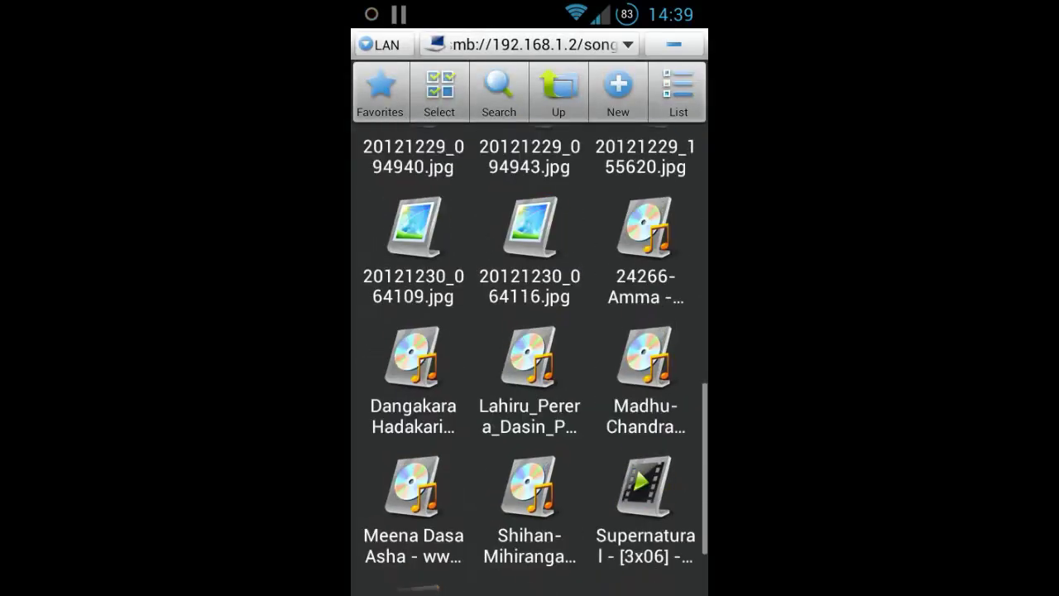
scroll(530, 355, "down", 3)
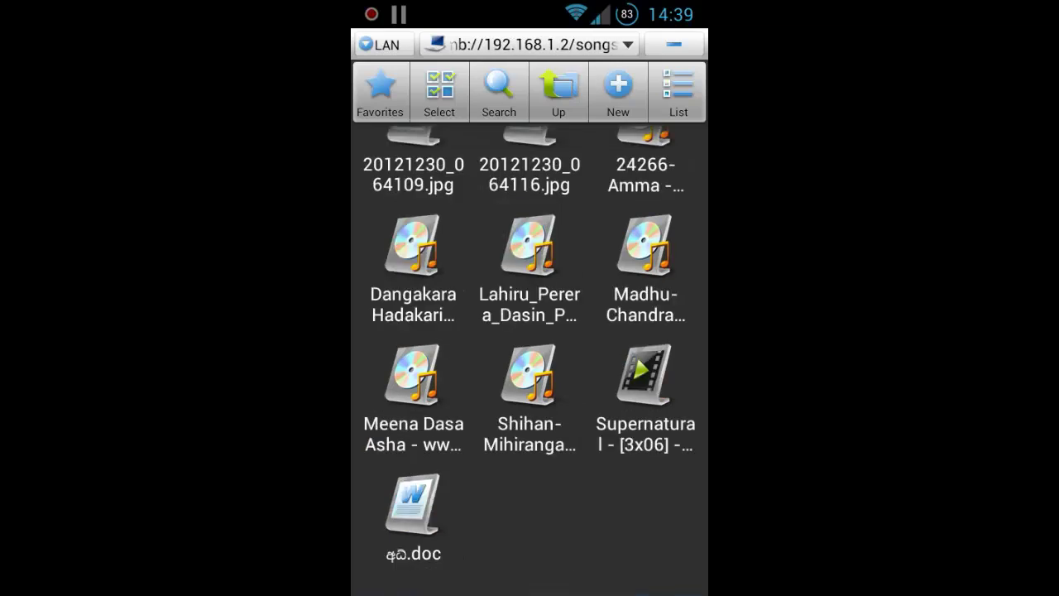
left_click(413, 513)
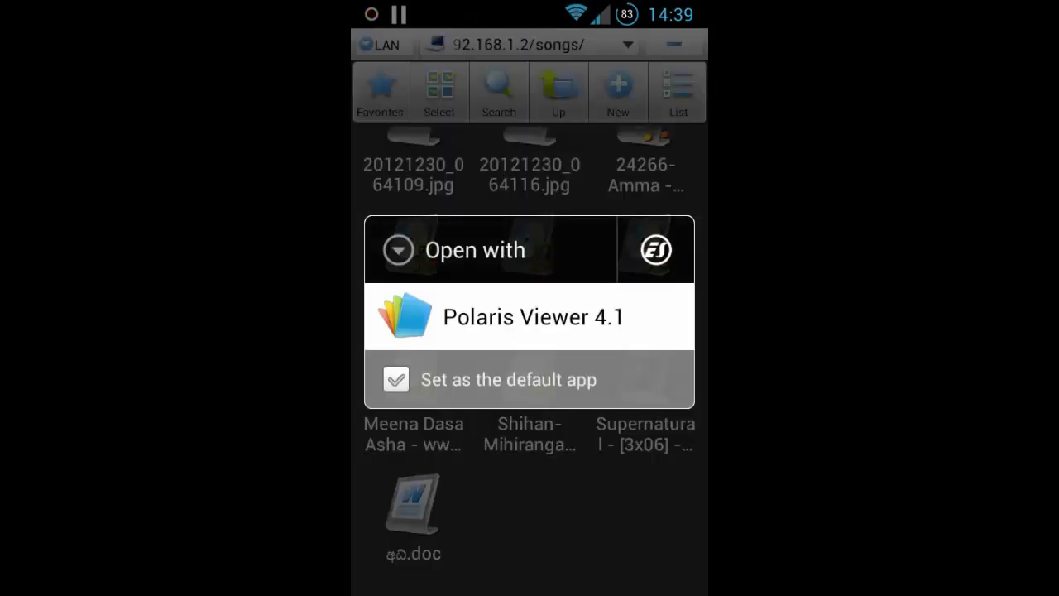
left_click(529, 317)
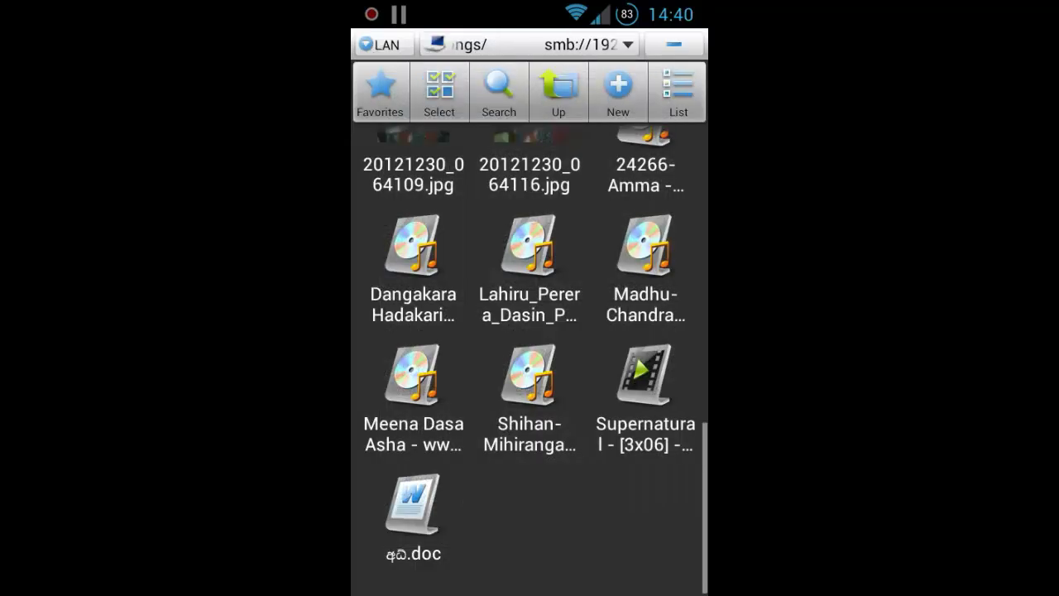
scroll(530, 348, "up", 2)
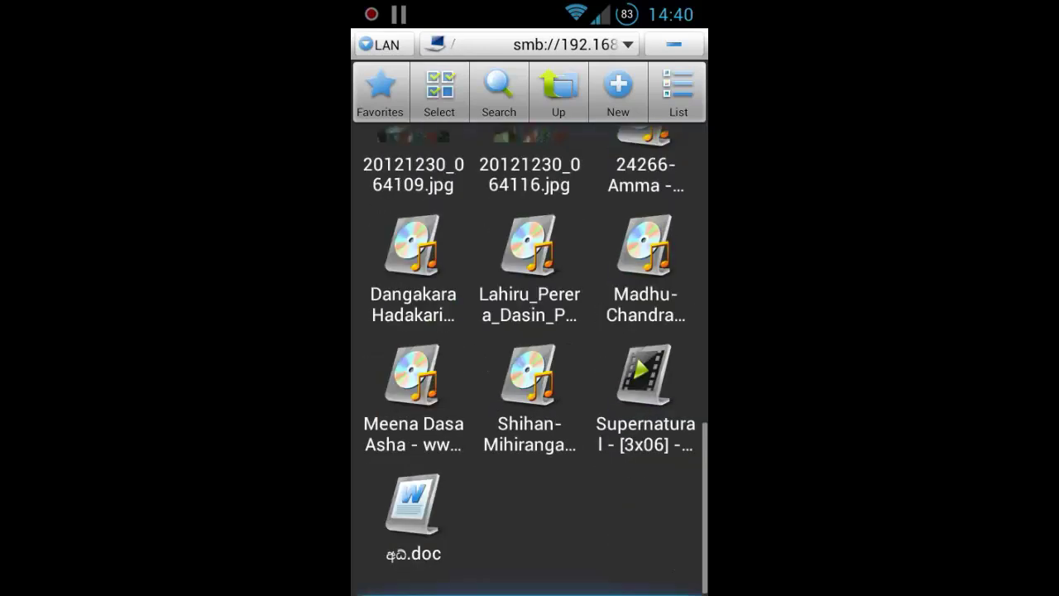